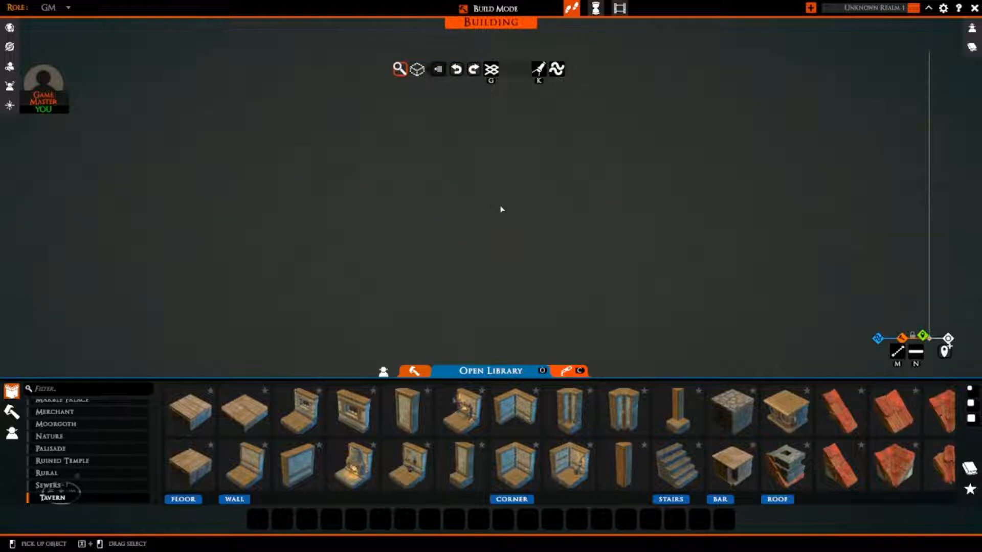
Step: Raise the working height and place two copies of the stored terrain board side by side
left_click_drag(948, 338, 948, 224)
scroll(472, 239, "up", 5)
left_click_drag(379, 283, 400, 244)
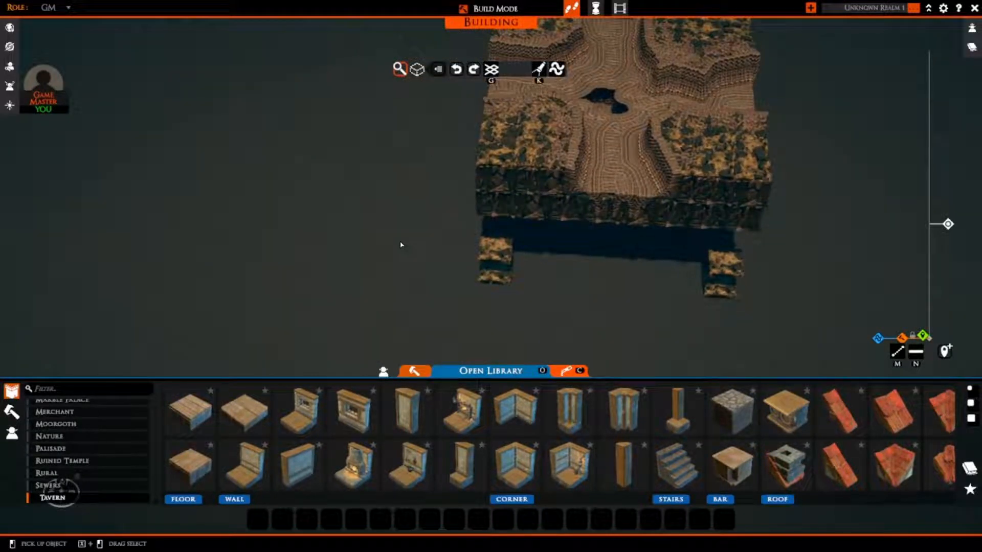
left_click(399, 244)
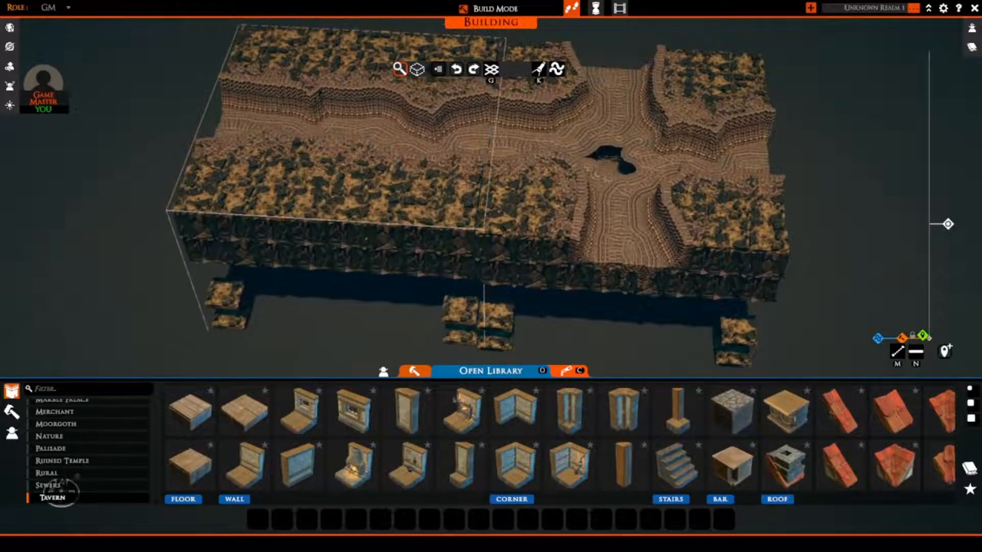
mouse_move(760, 222)
left_mouse_down()
mouse_move(565, 220)
mouse_move(595, 222)
left_mouse_up()
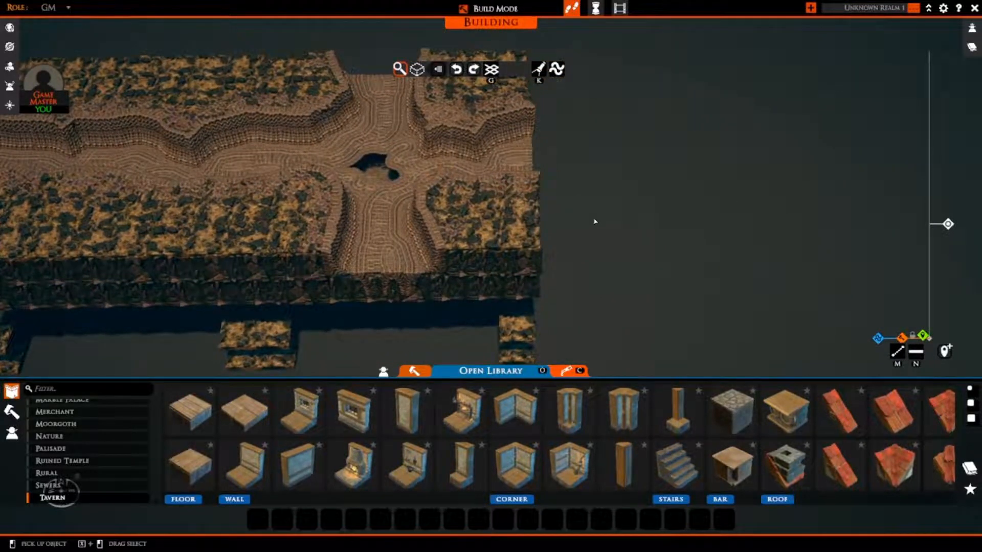
left_click(595, 222)
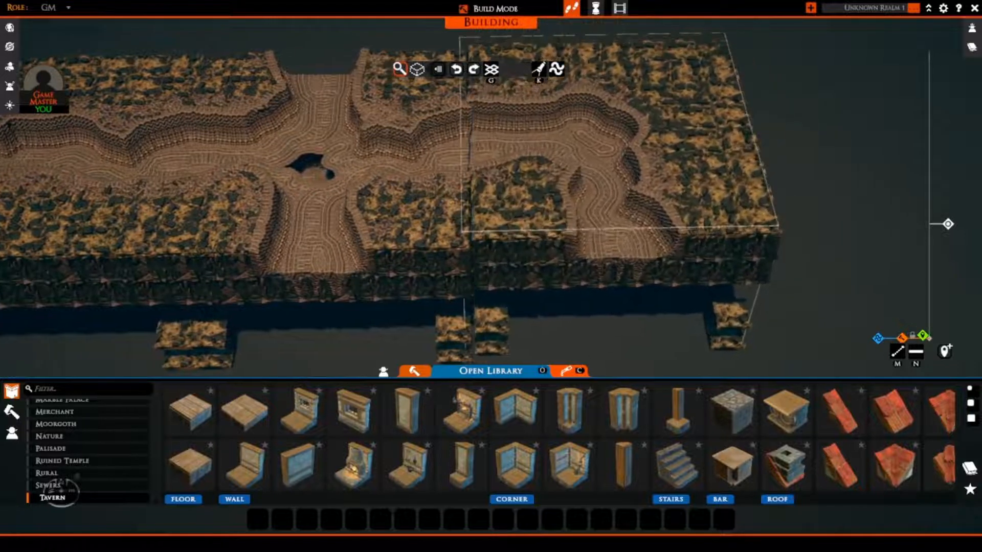
Step: Drop the third terrain block beside them and rotate it so its river lines up
mouse_move(686, 307)
left_mouse_down()
mouse_move(686, 219)
mouse_move(552, 230)
left_mouse_up()
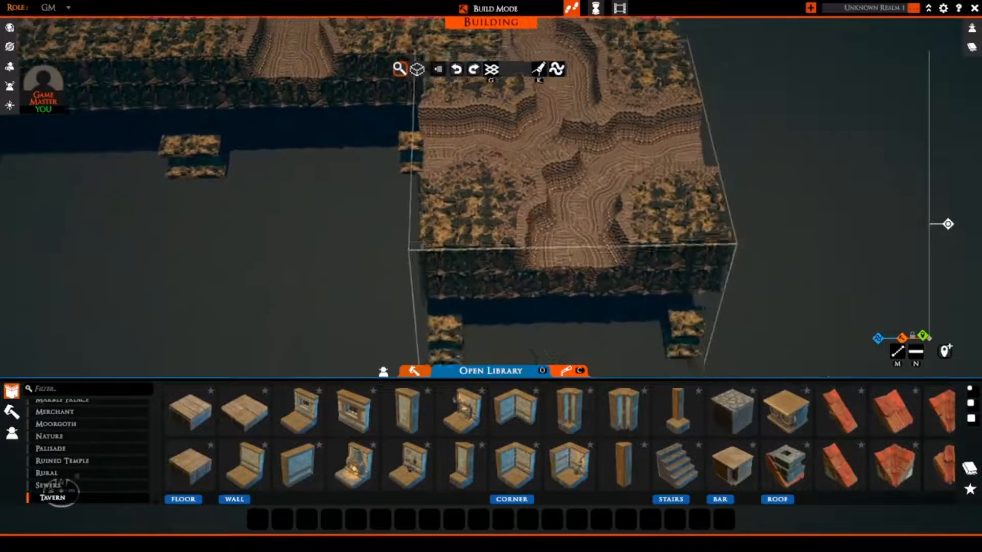
mouse_move(553, 231)
left_mouse_down()
mouse_move(633, 243)
mouse_move(553, 219)
mouse_move(522, 276)
left_mouse_up()
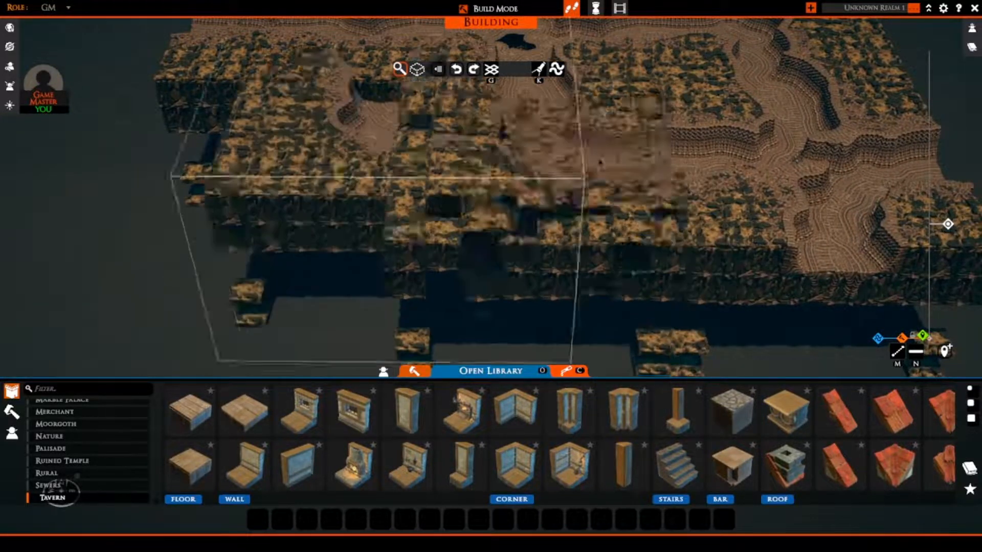
mouse_move(461, 230)
left_mouse_down()
mouse_move(354, 228)
mouse_move(746, 228)
mouse_move(546, 224)
left_mouse_up()
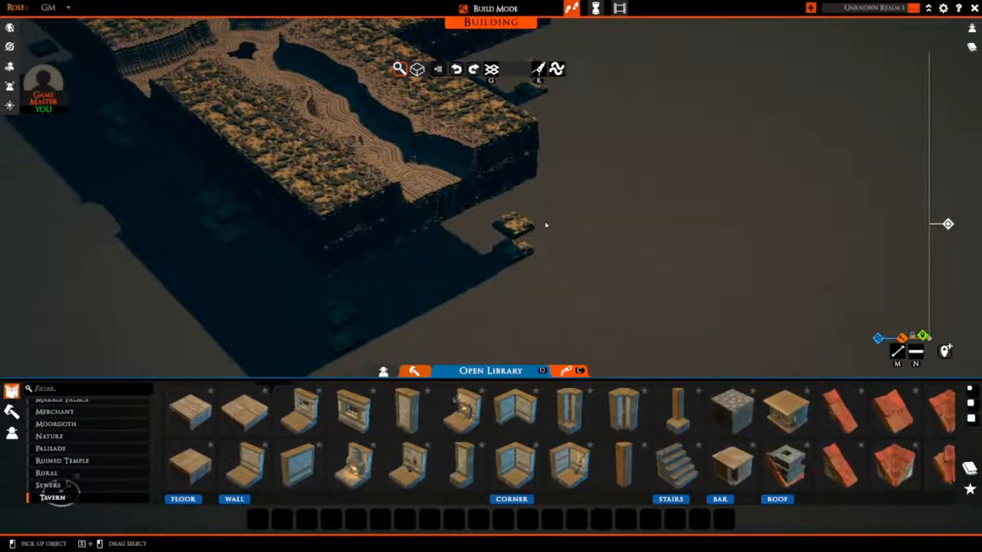
scroll(546, 224, "up", 6)
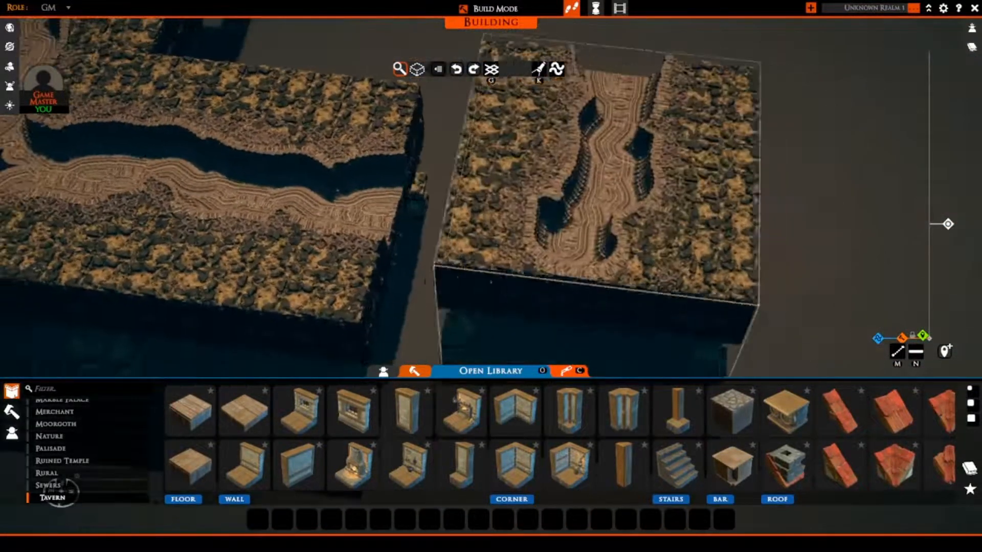
key("e")
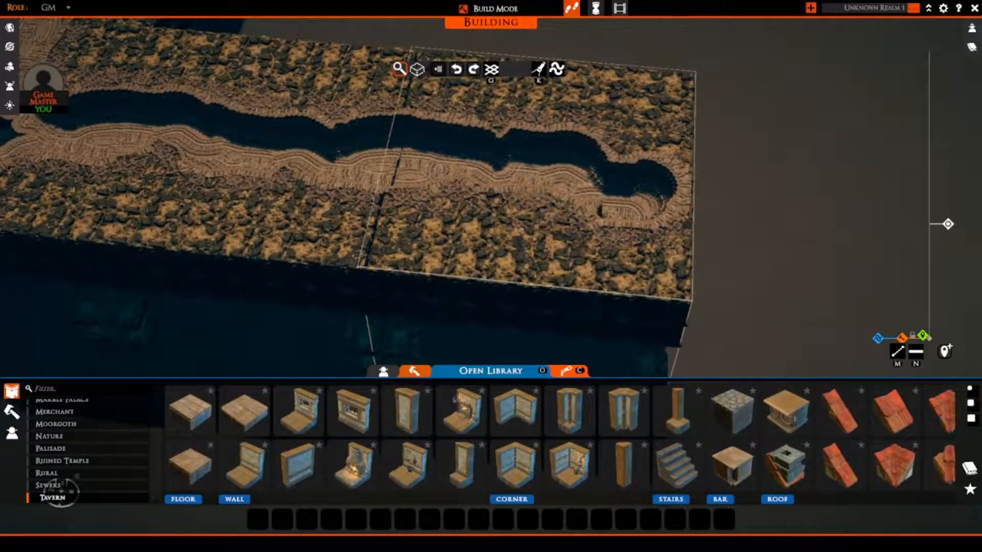
scroll(567, 135, "down", 5)
Step: Orbit the camera around the joined terrain assembly to inspect it from several angles
left_click_drag(537, 192, 568, 134)
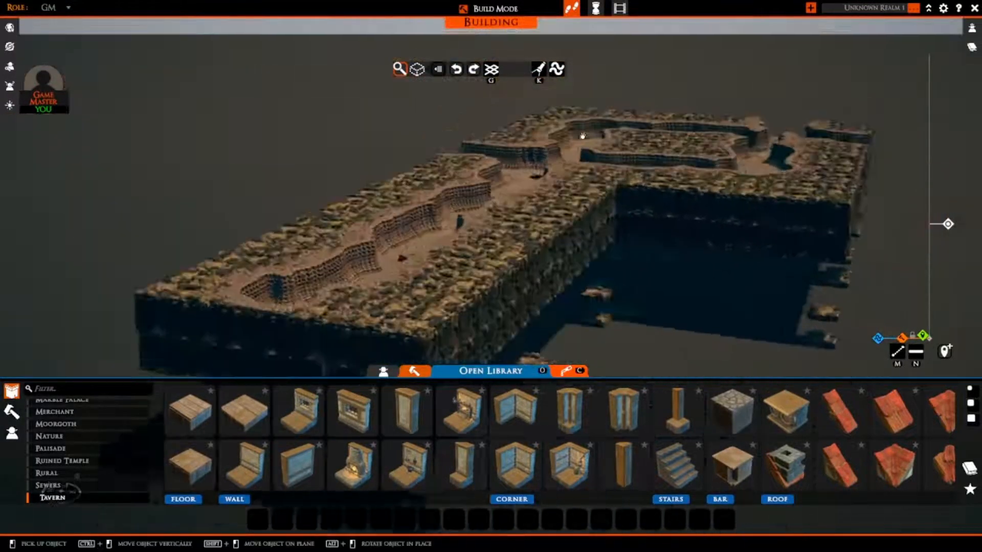
scroll(567, 134, "up", 6)
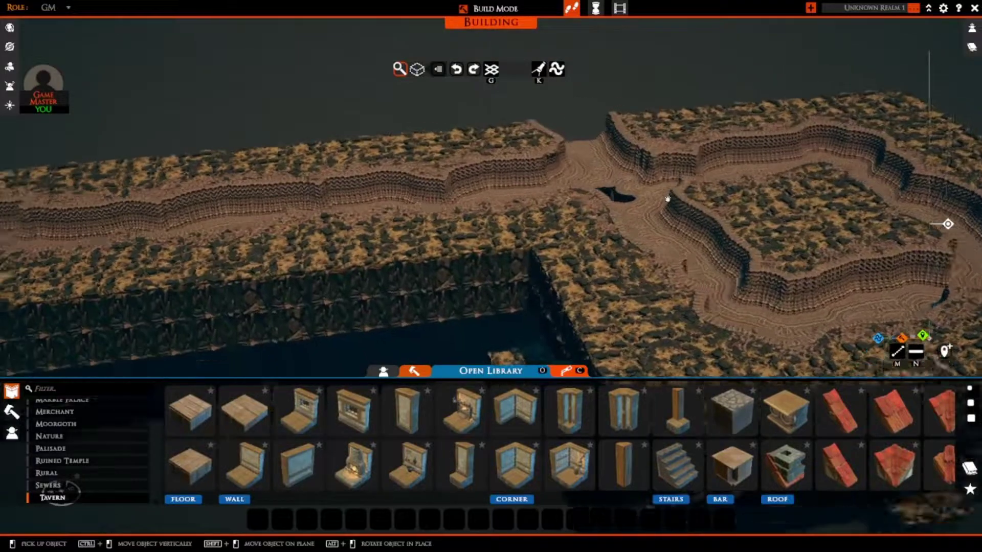
mouse_move(668, 198)
left_mouse_down()
mouse_move(745, 213)
mouse_move(666, 203)
mouse_move(571, 162)
left_mouse_up()
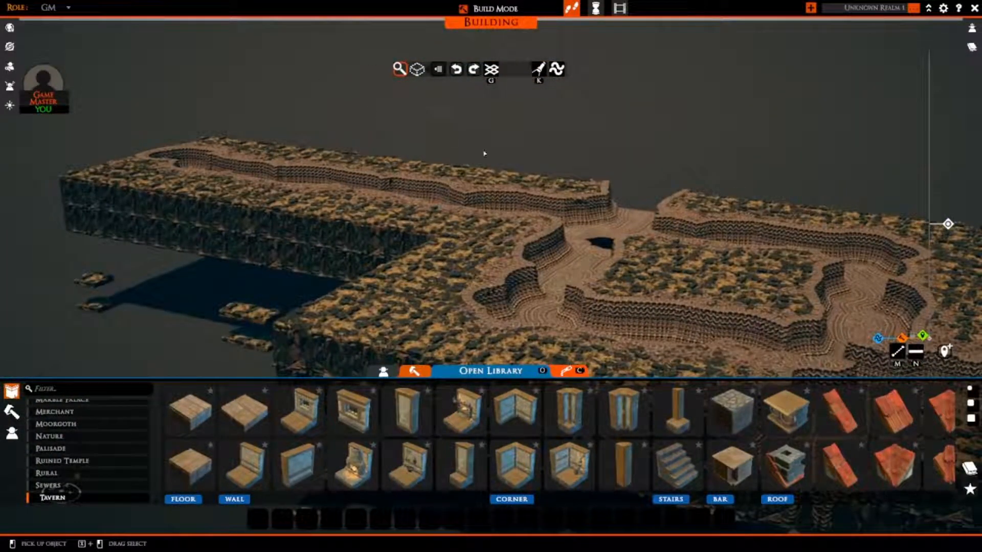
left_click_drag(477, 159, 782, 241)
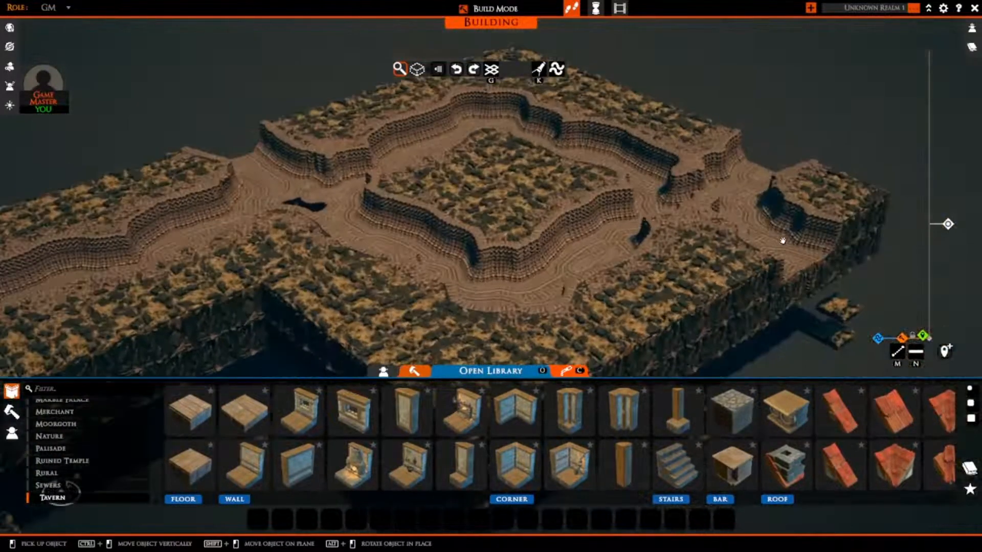
mouse_move(597, 135)
left_mouse_down()
mouse_move(406, 117)
mouse_move(478, 123)
left_mouse_up()
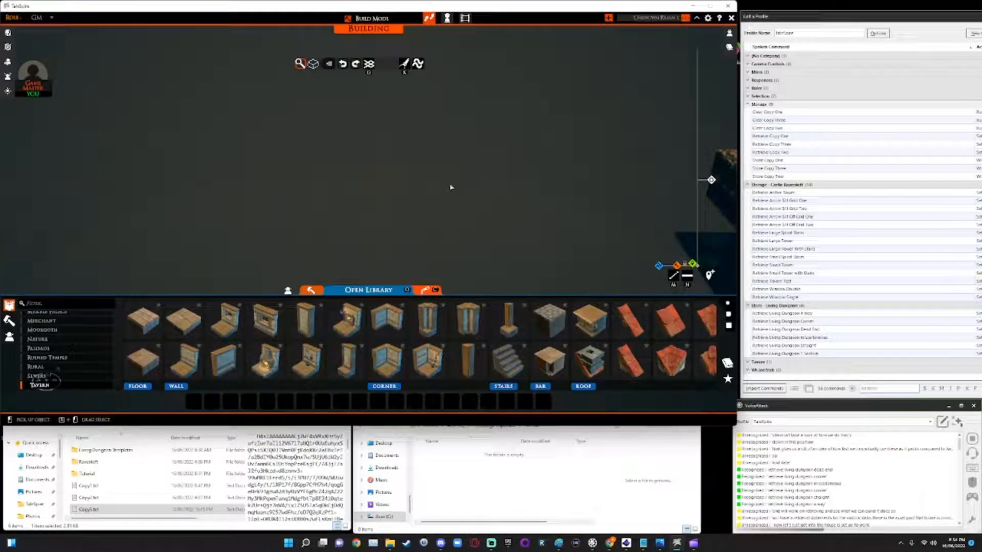
Step: Select the Store Copy One command in the VoiceAttack profile list
left_click(765, 161)
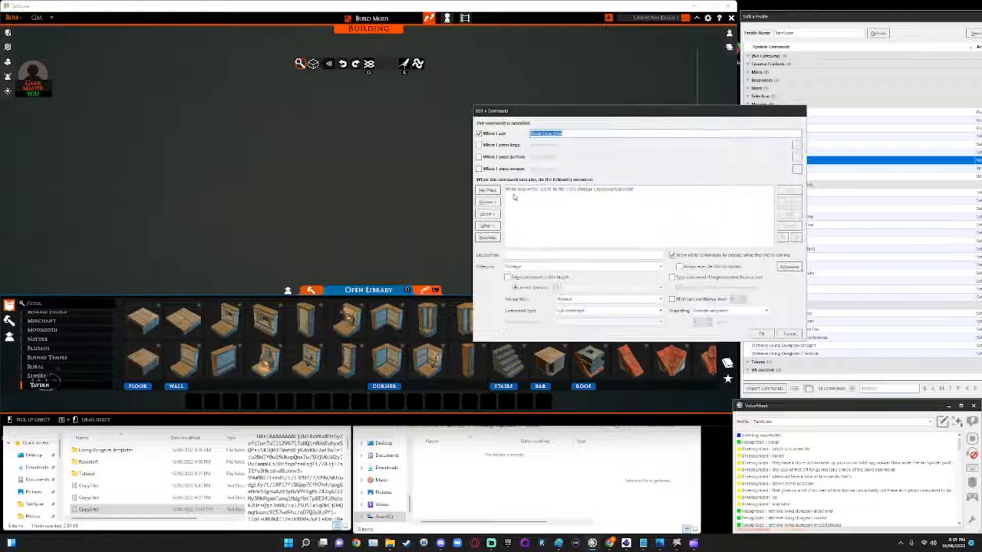
left_click_drag(574, 112, 366, 69)
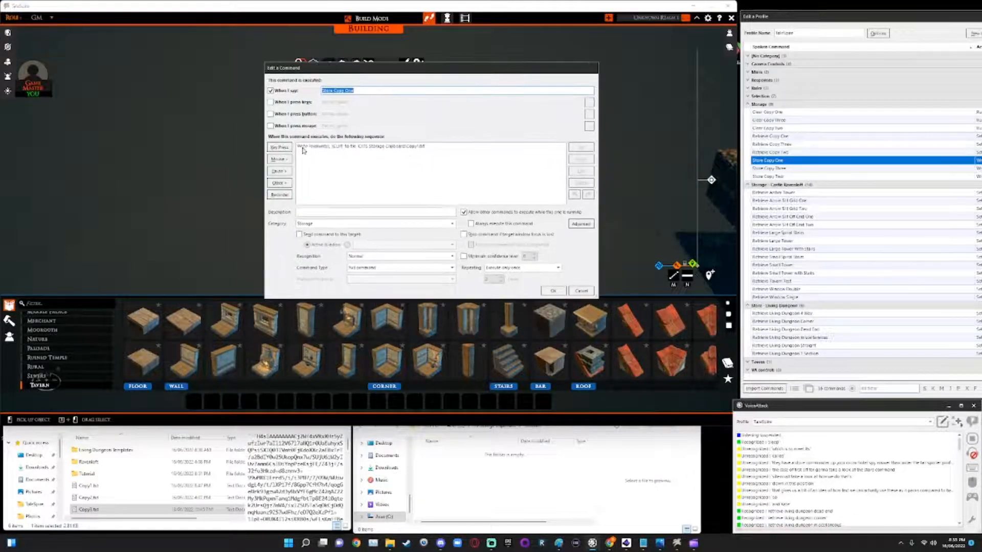
left_click(320, 148)
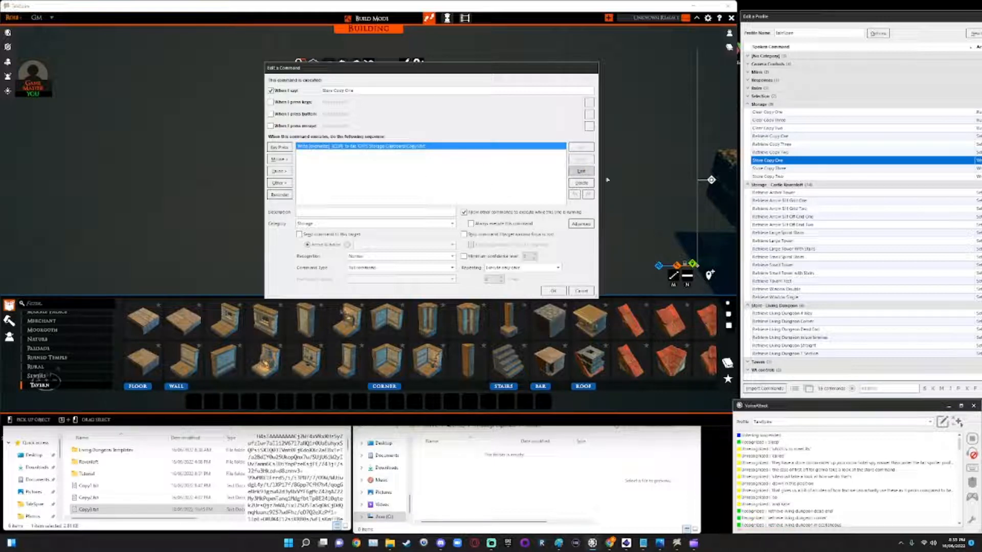
double_click(430, 146)
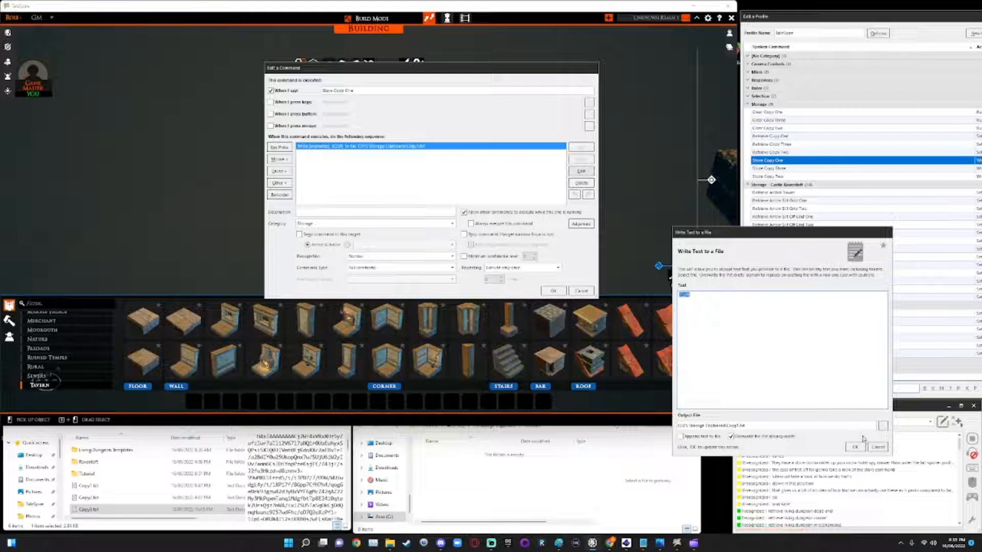
Step: Dismiss the write-to-file settings and start a new Other > Advanced > Write Text to a File action
left_click(876, 447)
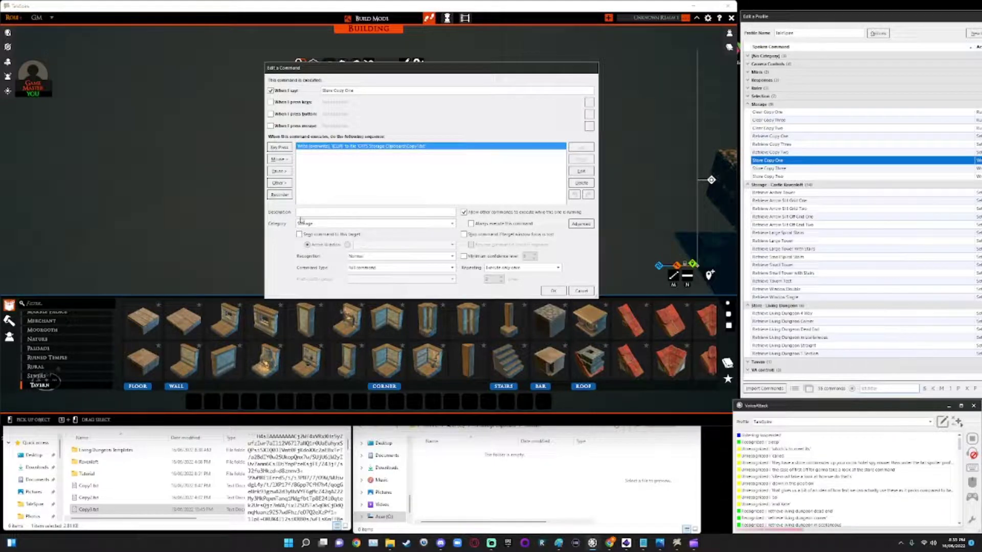
left_click(277, 184)
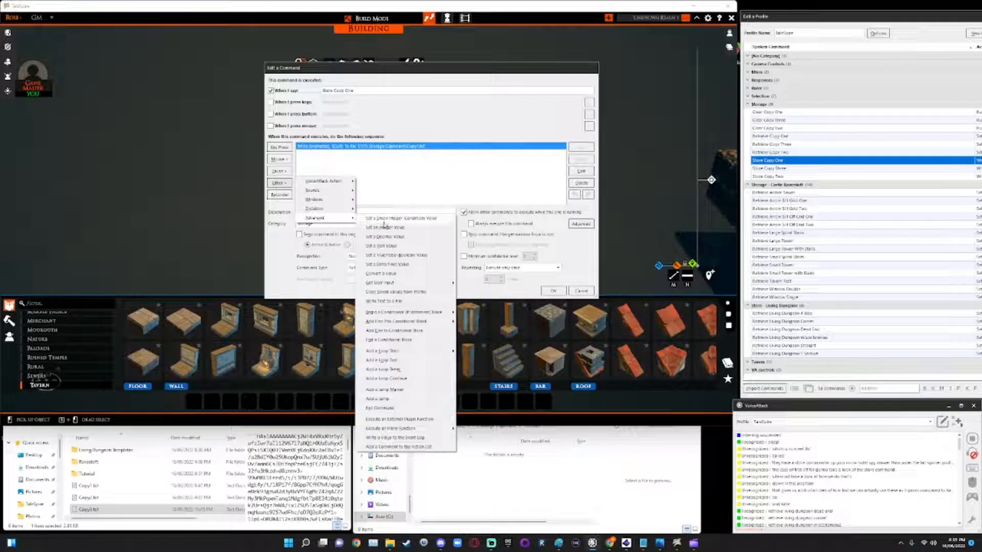
mouse_move(316, 218)
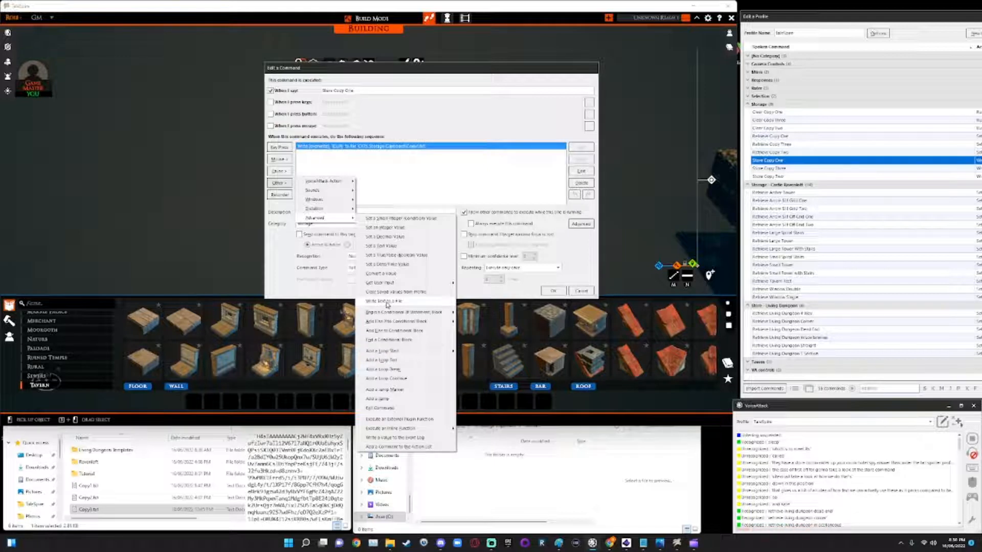
left_click(388, 302)
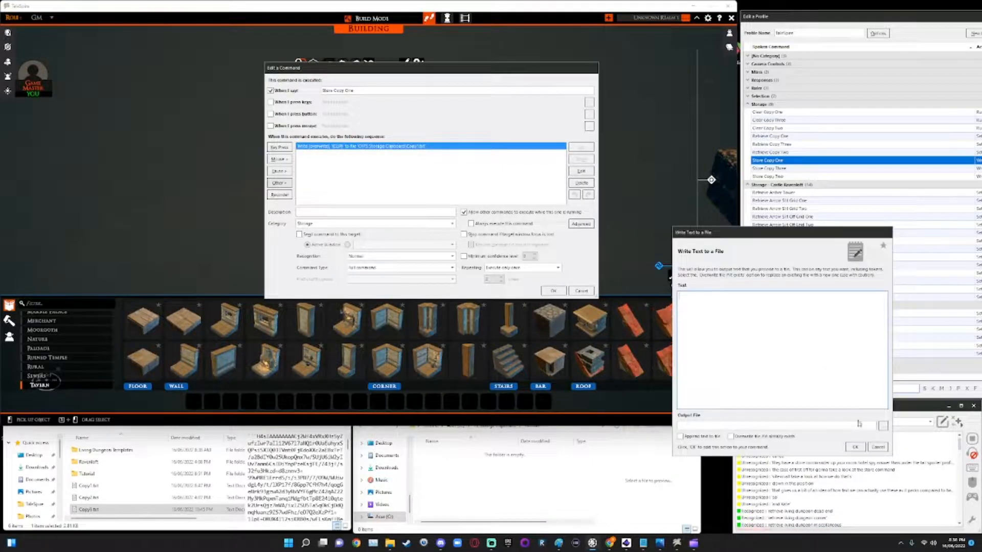
Step: Browse for the output file, cancel the chooser and close the Store Copy One editor with OK
left_click(883, 425)
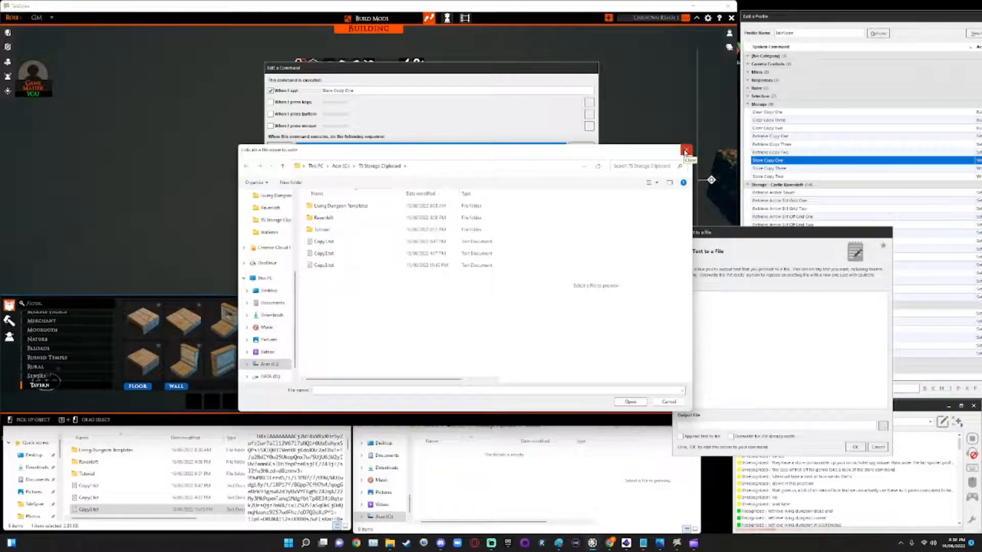
left_click(687, 150)
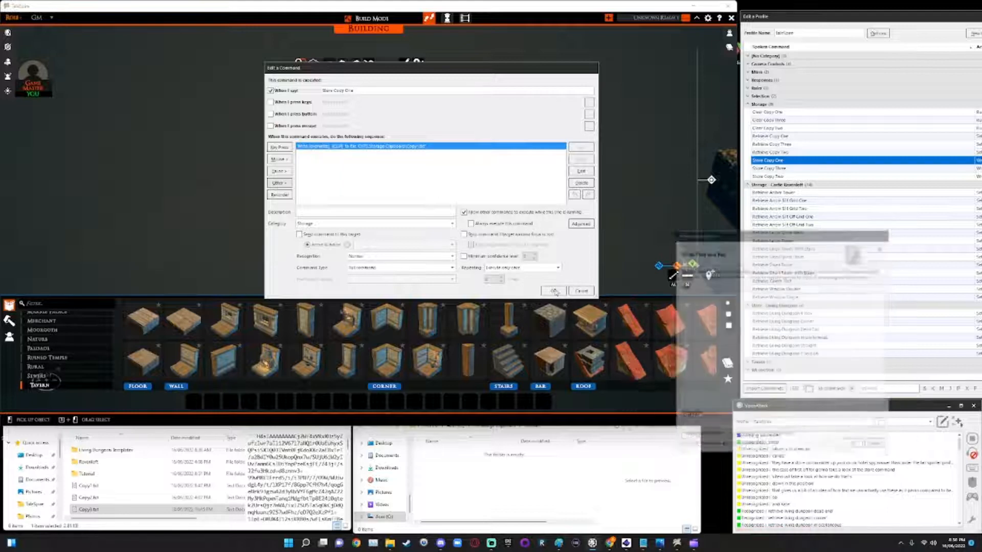
left_click(554, 291)
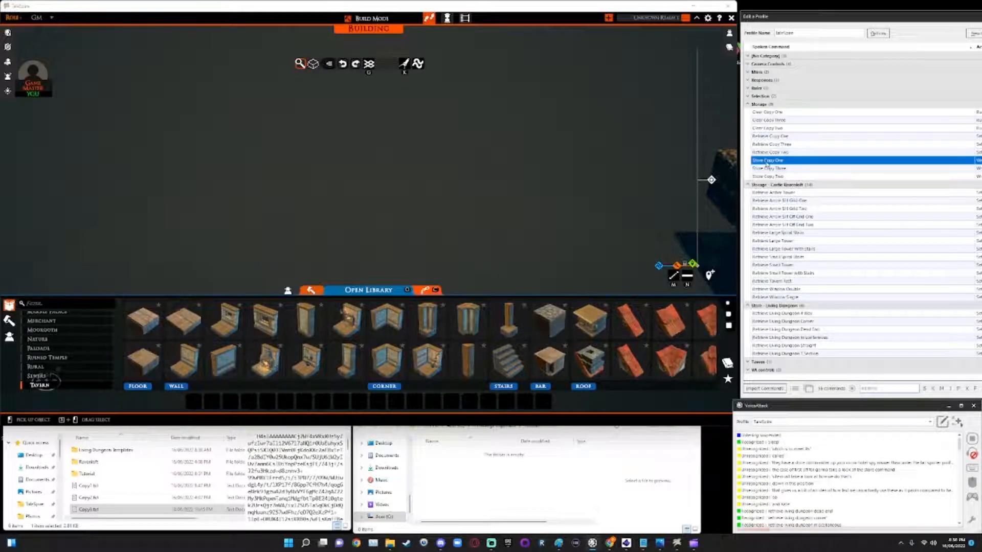
Step: Open the Retrieve Copy One command for editing and select its file-loading action
left_click(772, 136)
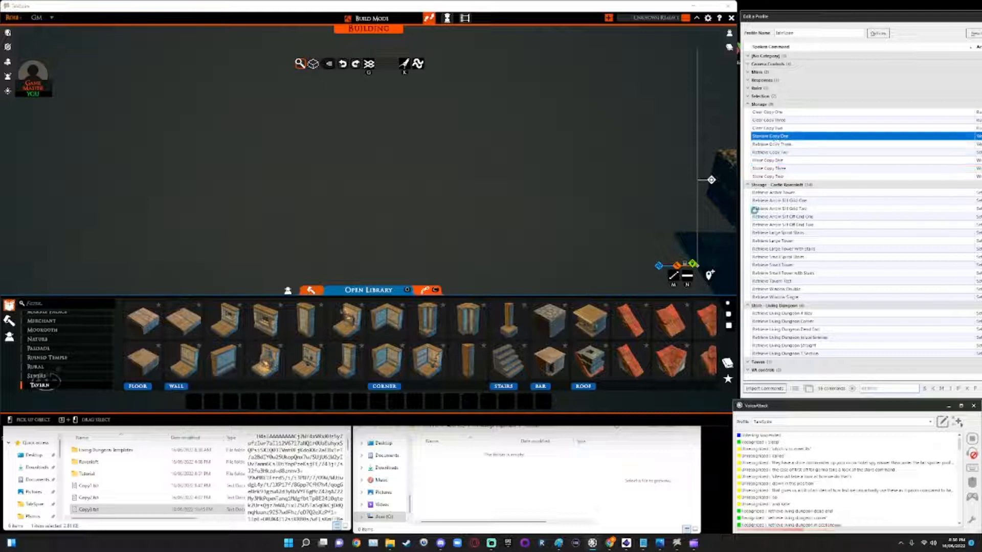
double_click(773, 137)
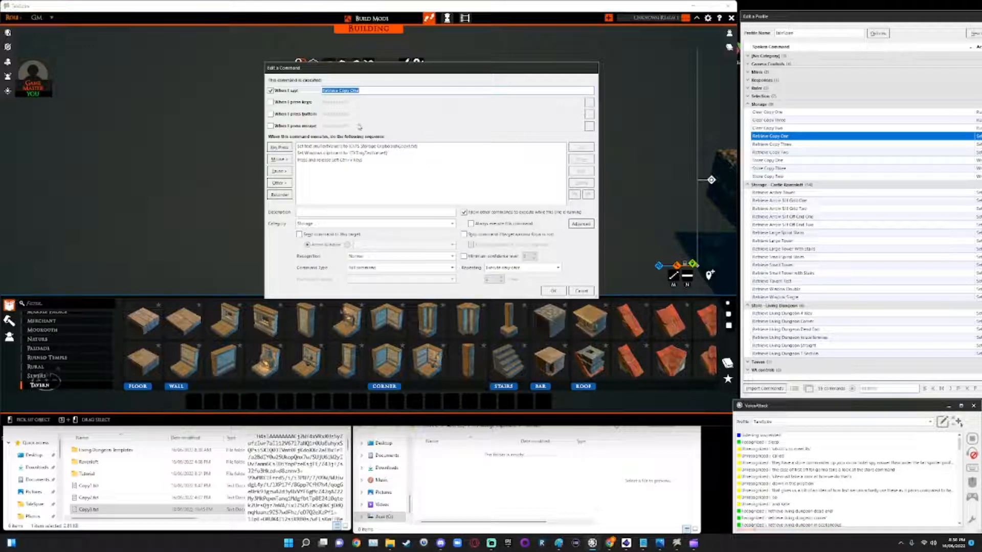
left_click(306, 147)
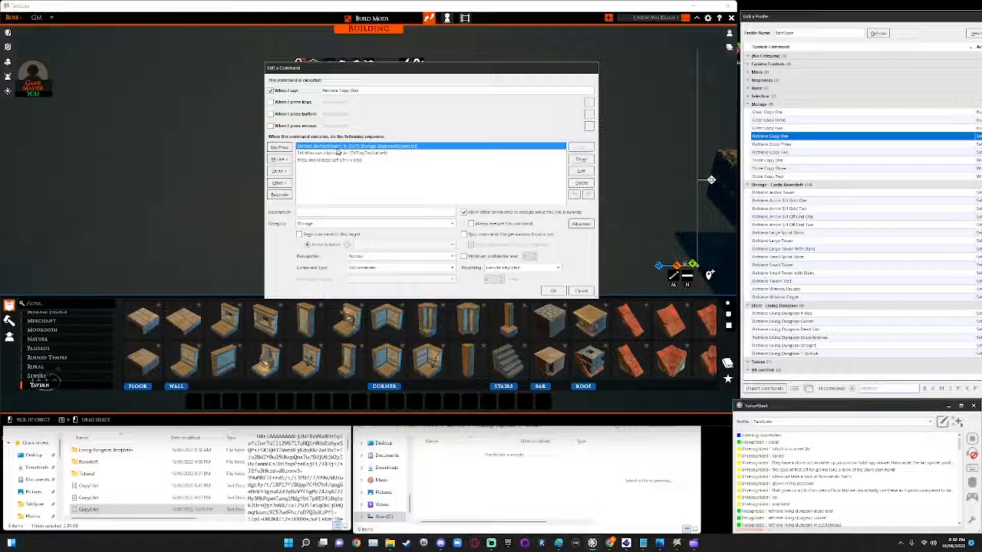
Step: Start an Other > Advanced > Set a Text Value action to show its settings
left_click(279, 182)
mouse_move(316, 218)
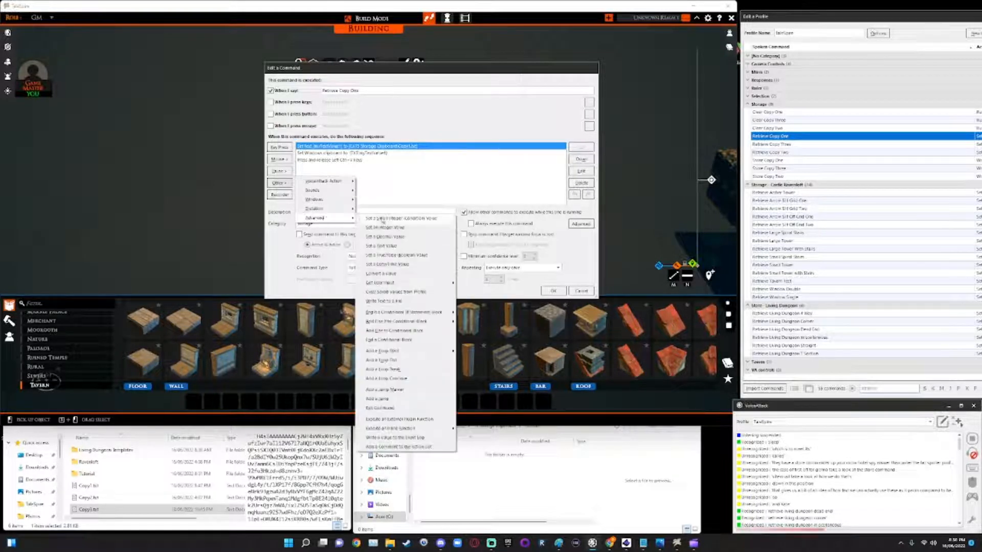
left_click(395, 248)
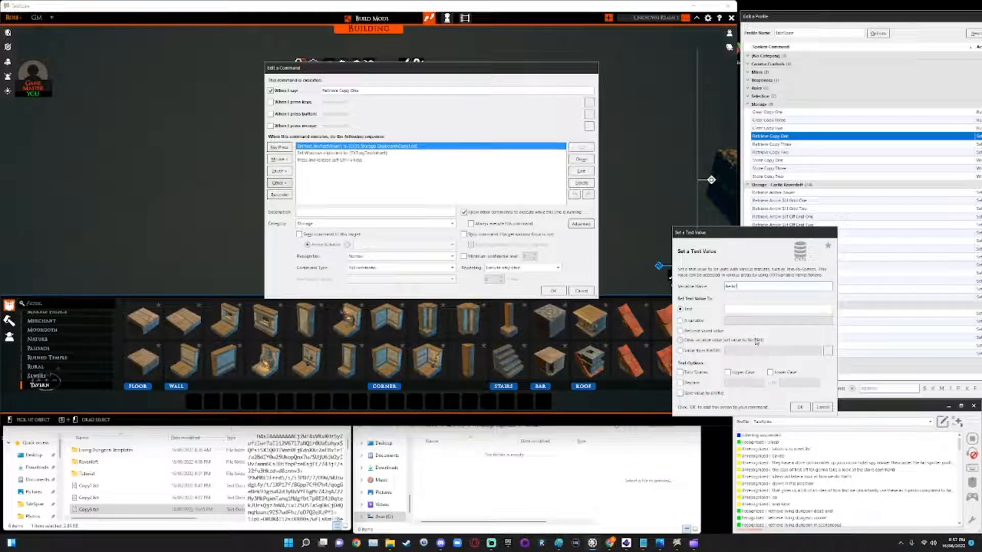
Step: Choose Value from file/URI and browse for the source file
left_click(680, 351)
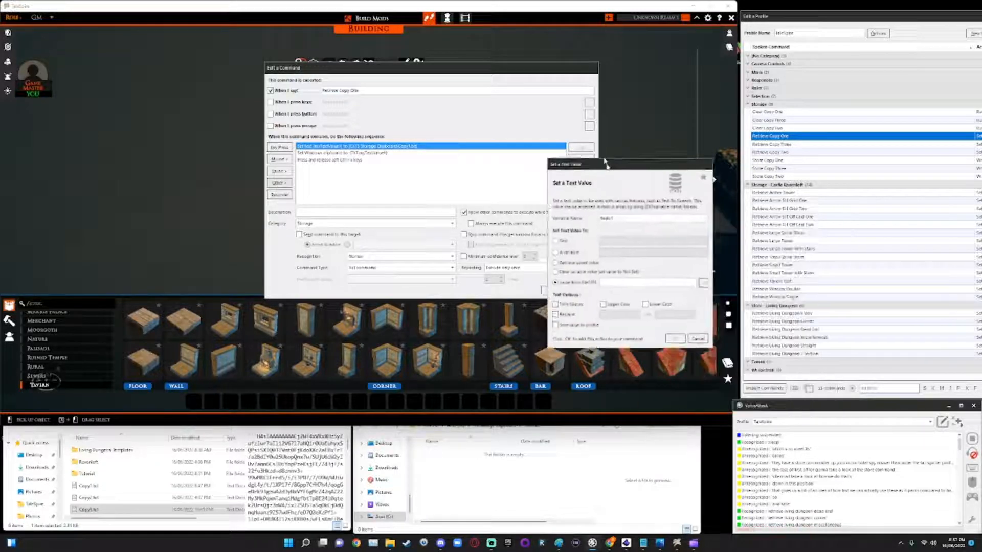
left_click_drag(731, 240, 653, 119)
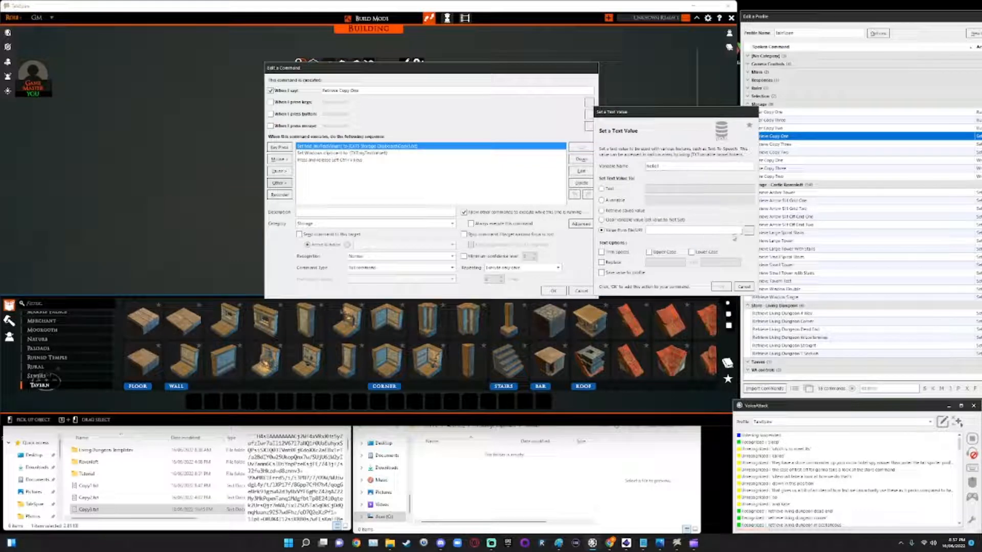
left_click(748, 233)
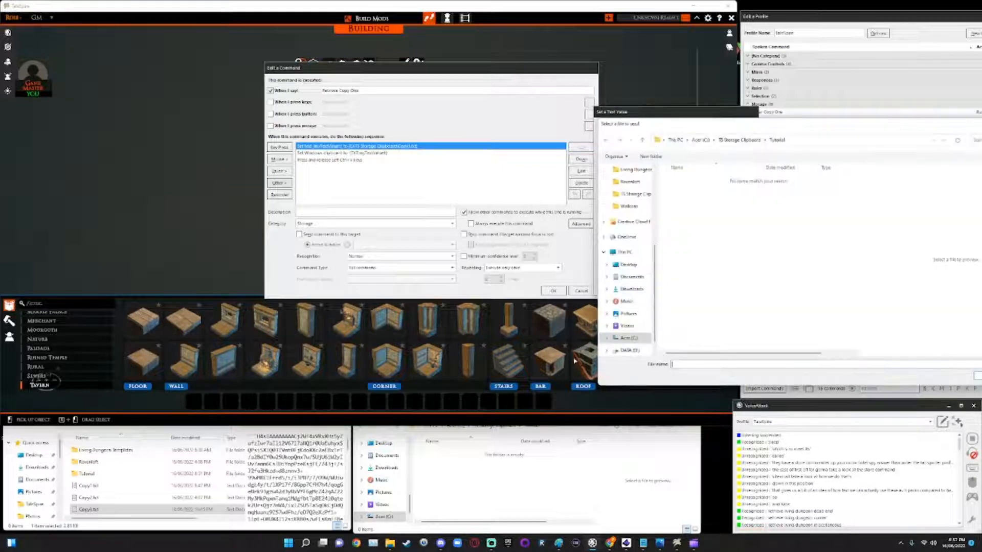
left_click_drag(660, 115, 414, 207)
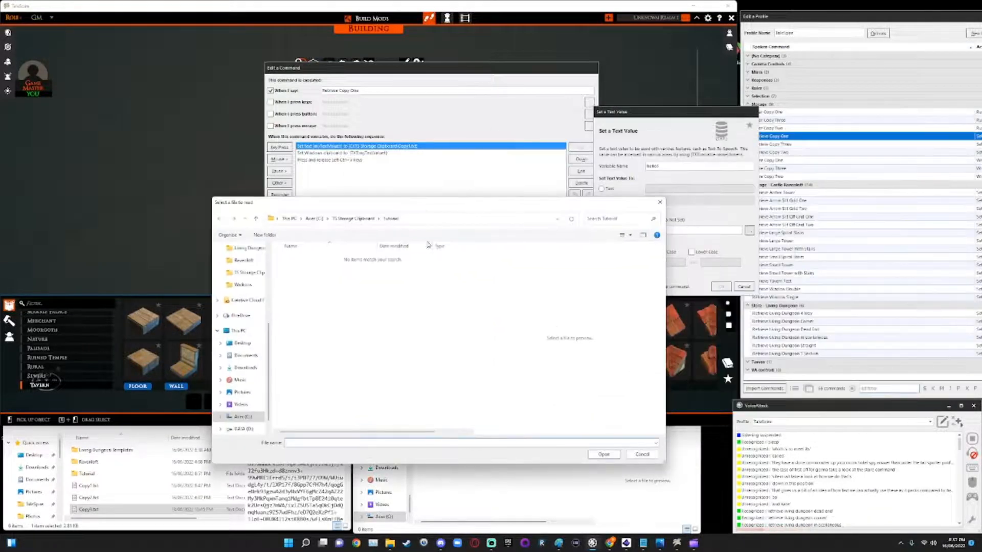
Step: Pick Copy1.txt in the TS Storage Clipboard folder as the source, then cancel the text-value settings
left_click(355, 218)
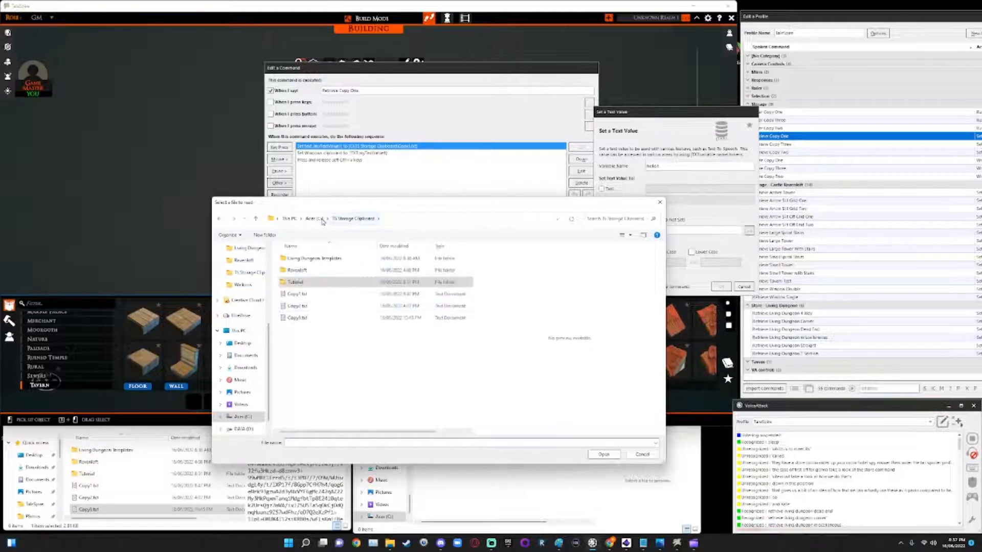
left_click(299, 294)
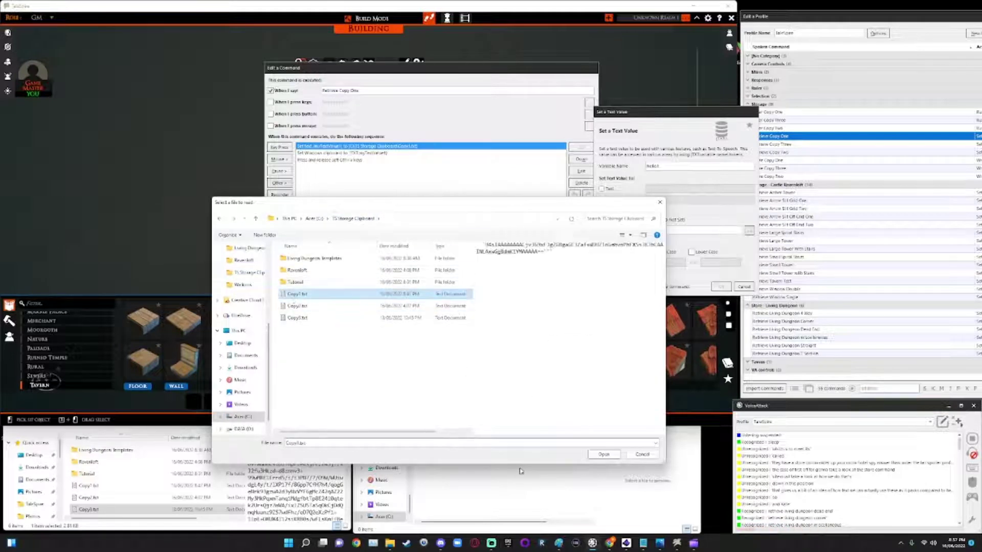
left_click(604, 455)
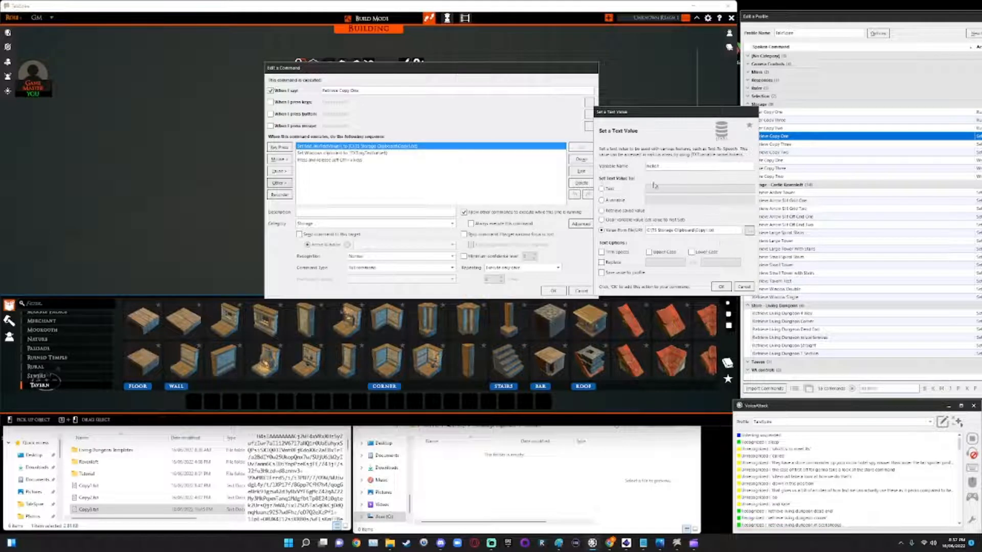
left_click(744, 288)
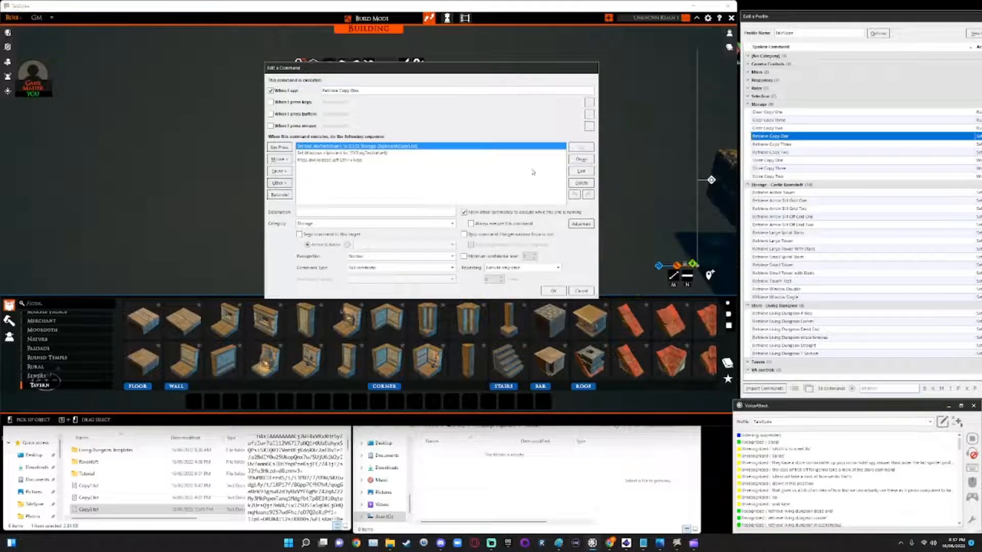
Step: Select the clipboard action and show the Set a Text Value to the Windows Clipboard settings
left_click(341, 153)
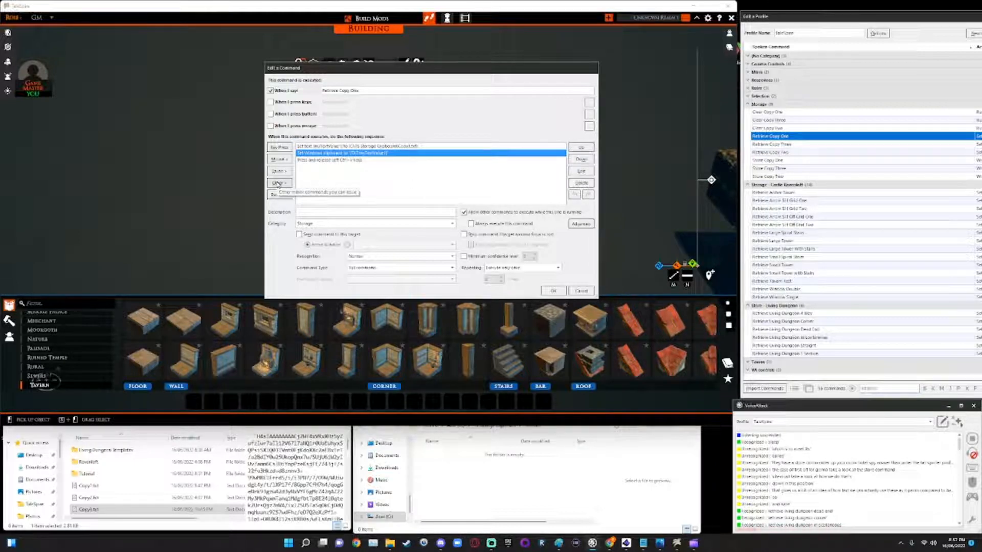
left_click(279, 183)
mouse_move(322, 217)
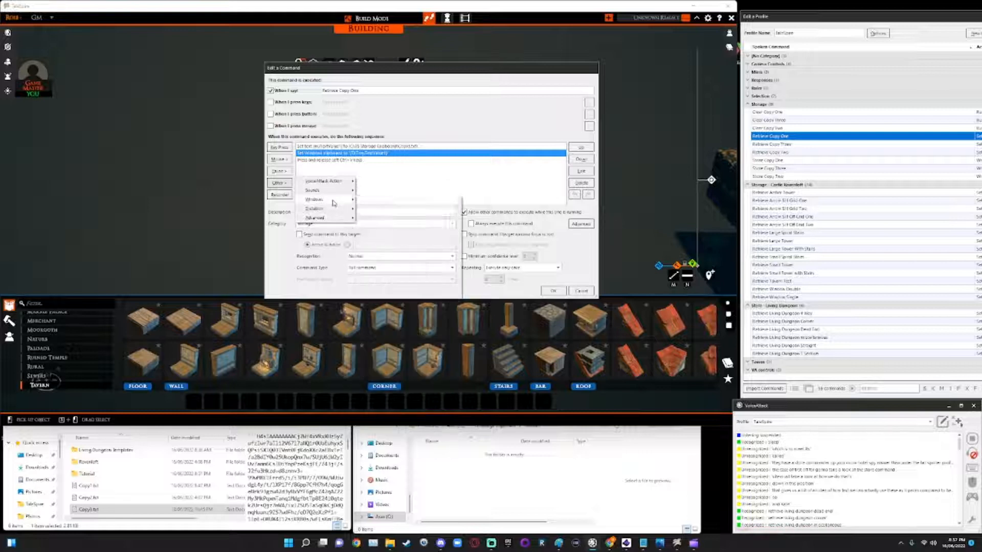
mouse_move(314, 199)
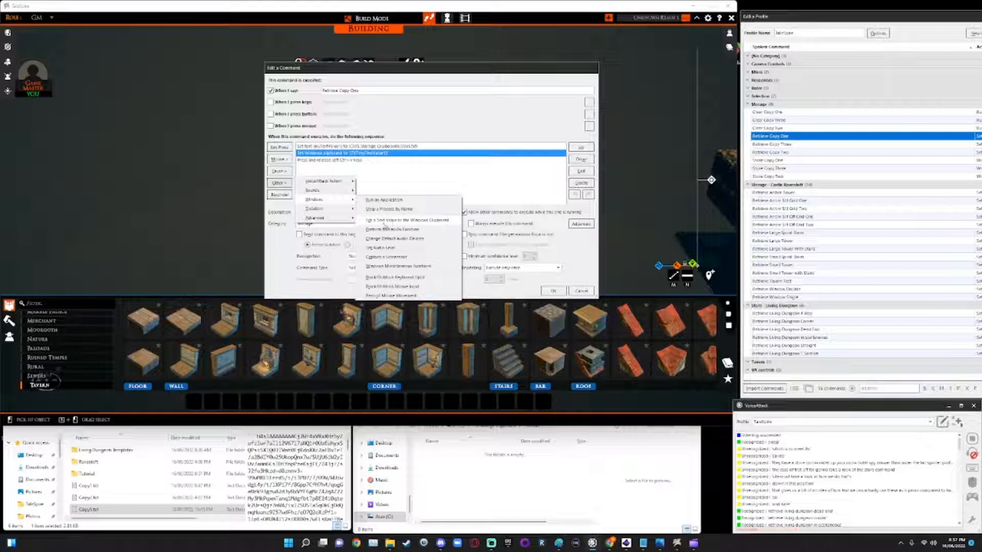
left_click(427, 221)
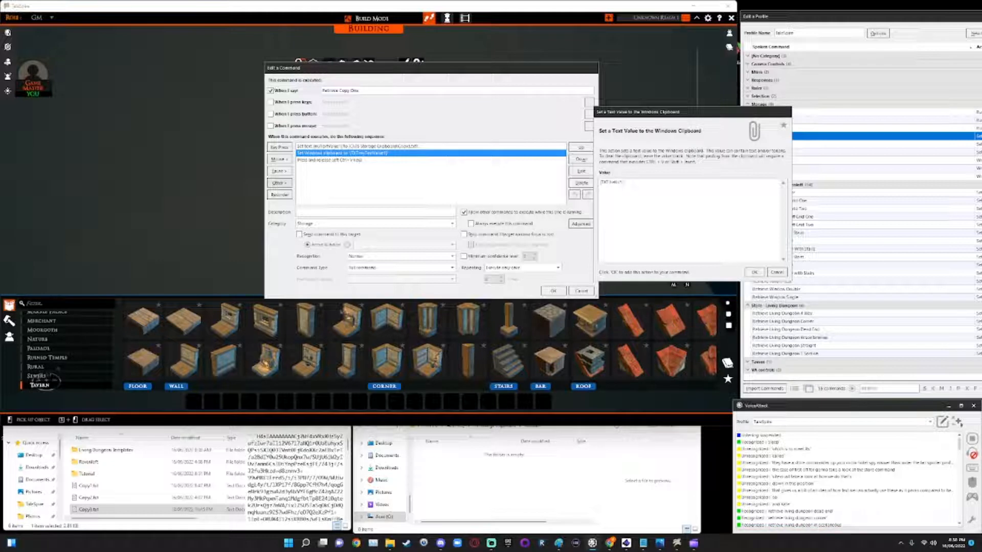
Step: Close the clipboard settings, inspect the paste keypress action and dismiss it unchanged
left_click(776, 273)
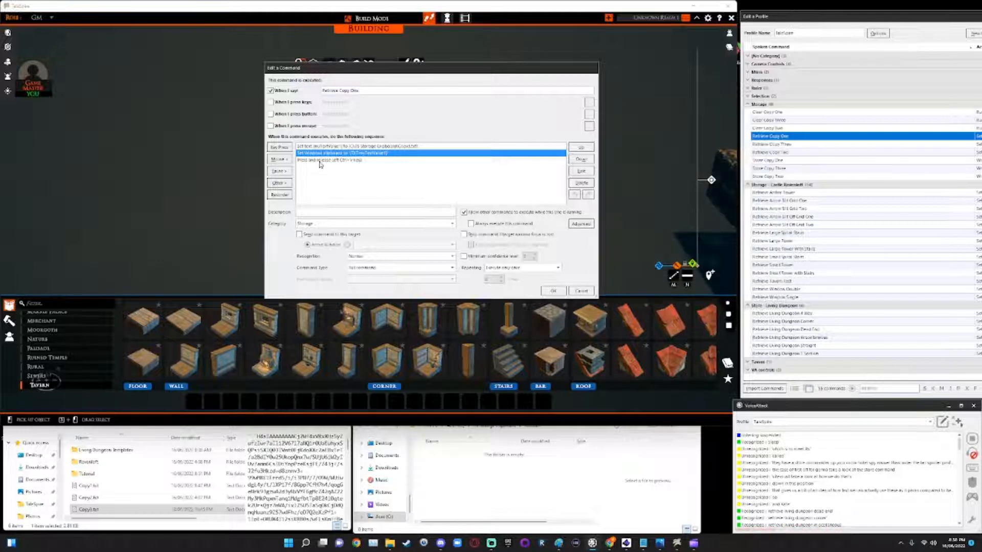
left_click(321, 161)
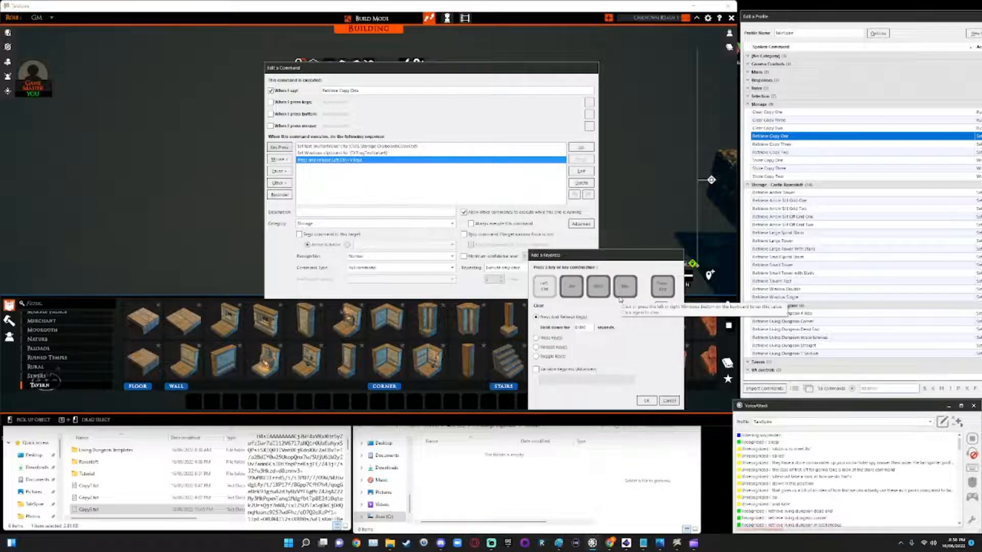
left_click(662, 286)
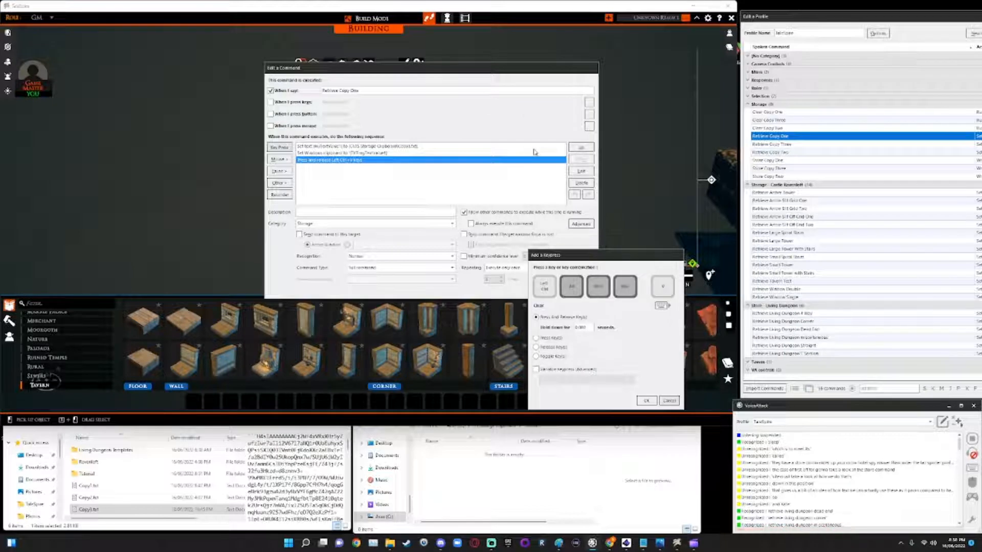
left_click(669, 402)
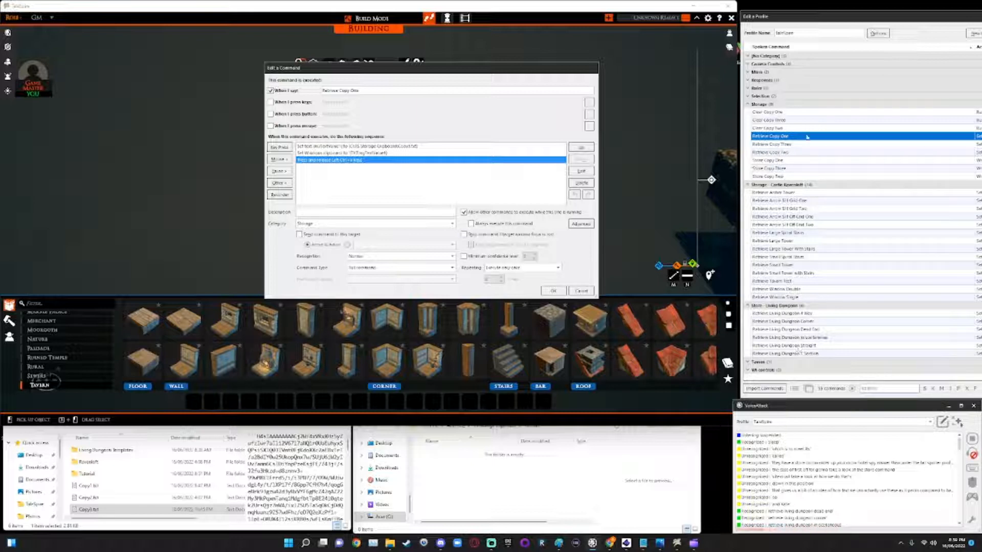
Step: Close the command editor, collapse the Storage group and return to the TaleSpire board
left_click(554, 292)
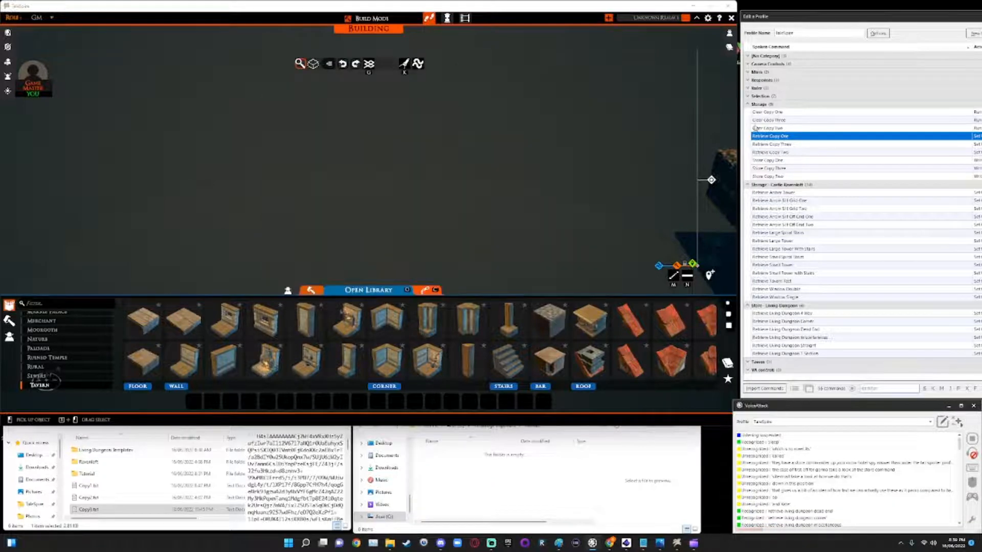
left_click(748, 104)
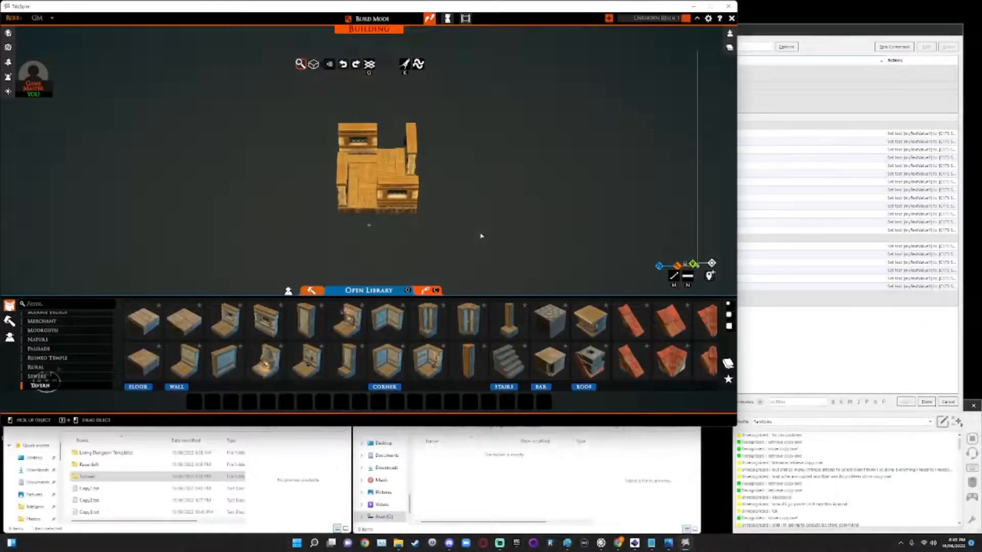
scroll(482, 223, "up", 3)
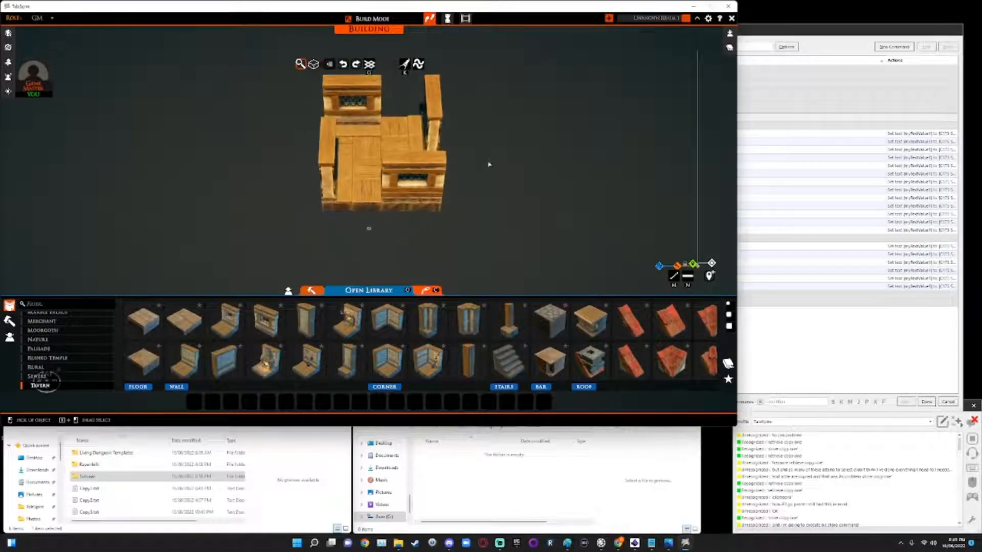
scroll(496, 155, "down", 1)
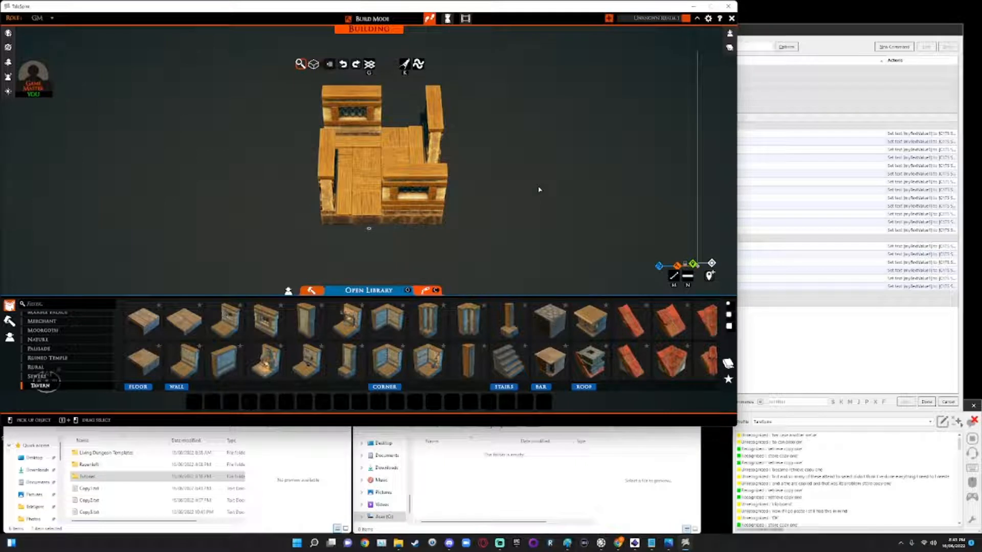
left_click(820, 335)
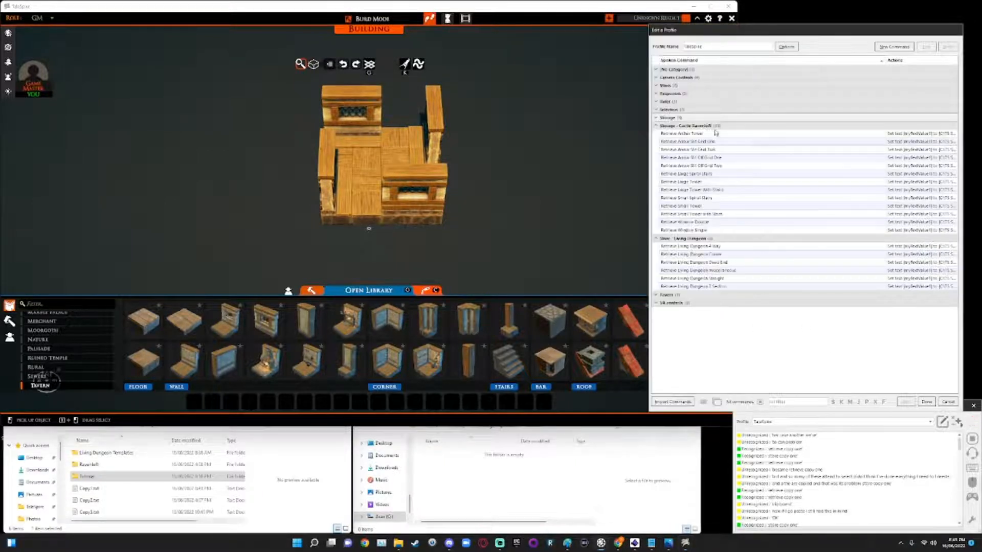
left_click(598, 204)
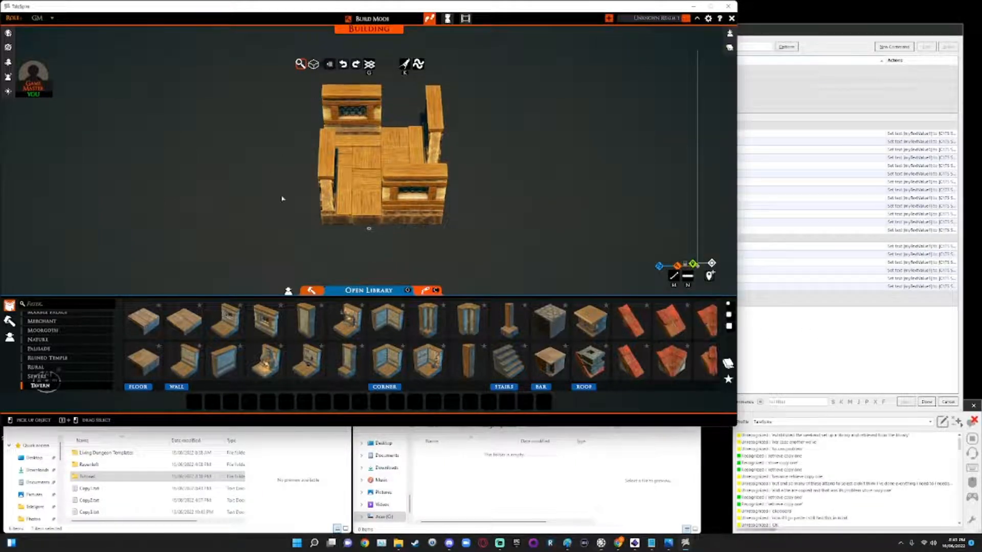
Step: Orbit and pan the camera around the retrieved wooden tavern
left_click_drag(429, 192, 411, 176)
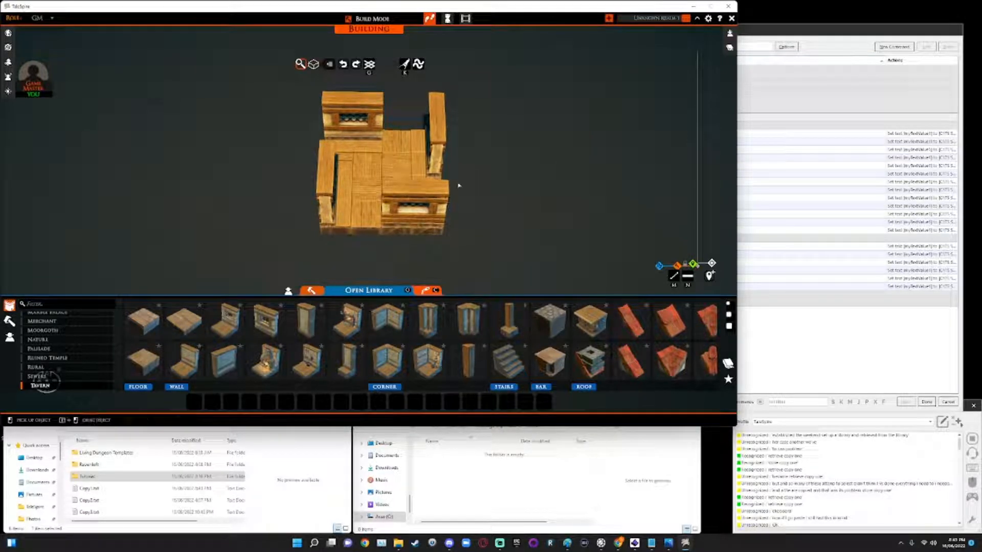
left_click_drag(411, 175, 413, 191)
left_click_drag(470, 172, 283, 139)
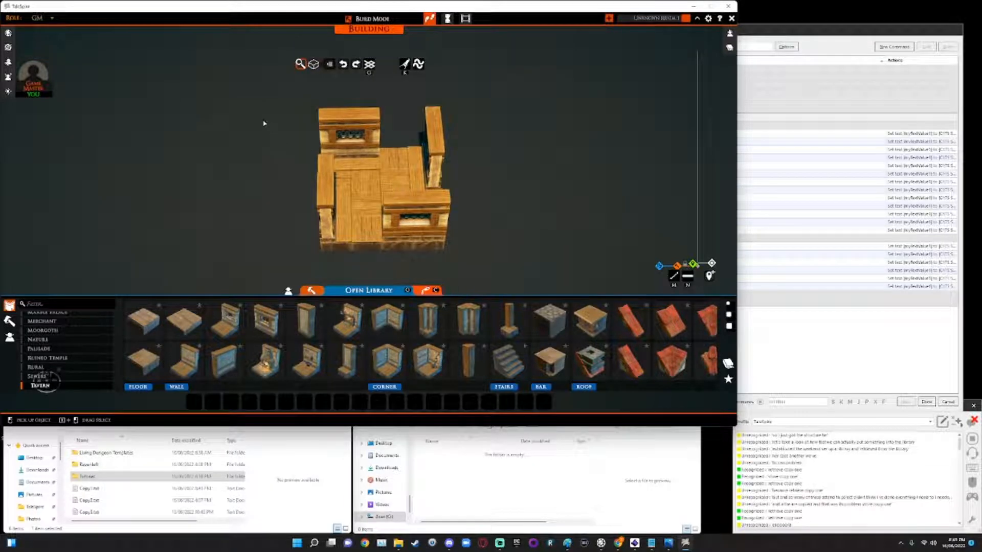
Step: Box-select the tavern and place a copy further to the right, panning so both fit
mouse_move(265, 112)
left_mouse_down()
mouse_move(493, 231)
mouse_move(501, 170)
left_mouse_up()
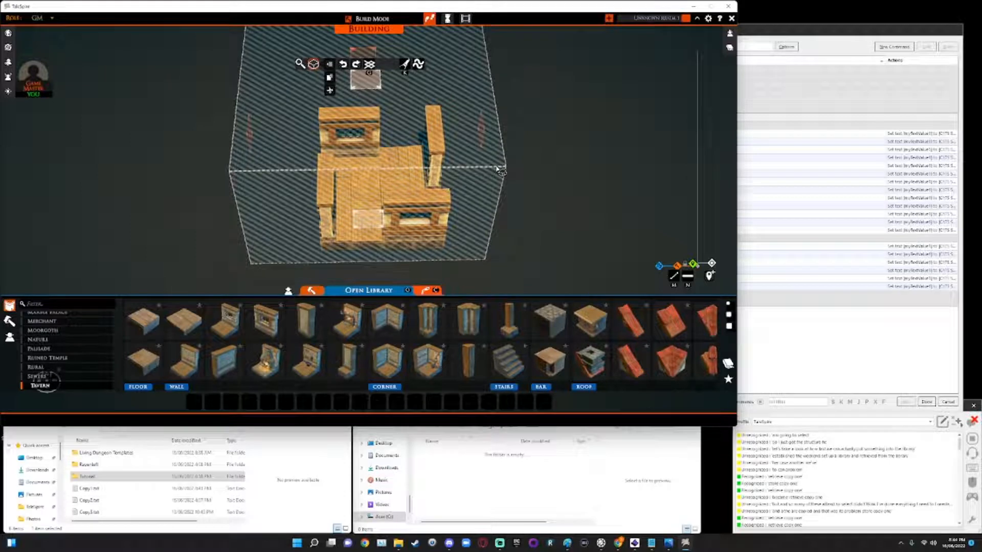
left_click(329, 78)
left_click(537, 154)
left_click_drag(399, 176, 368, 228)
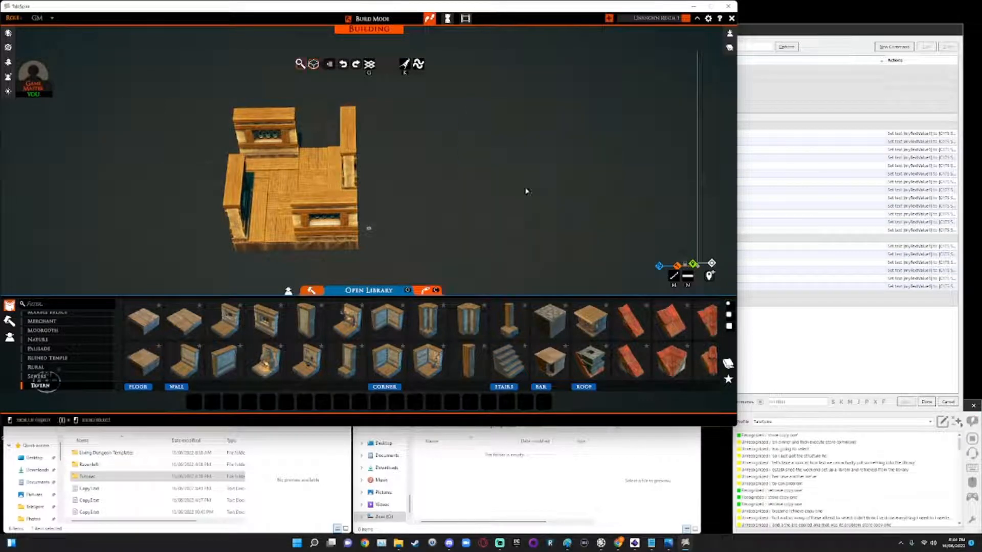
left_click_drag(527, 190, 507, 191)
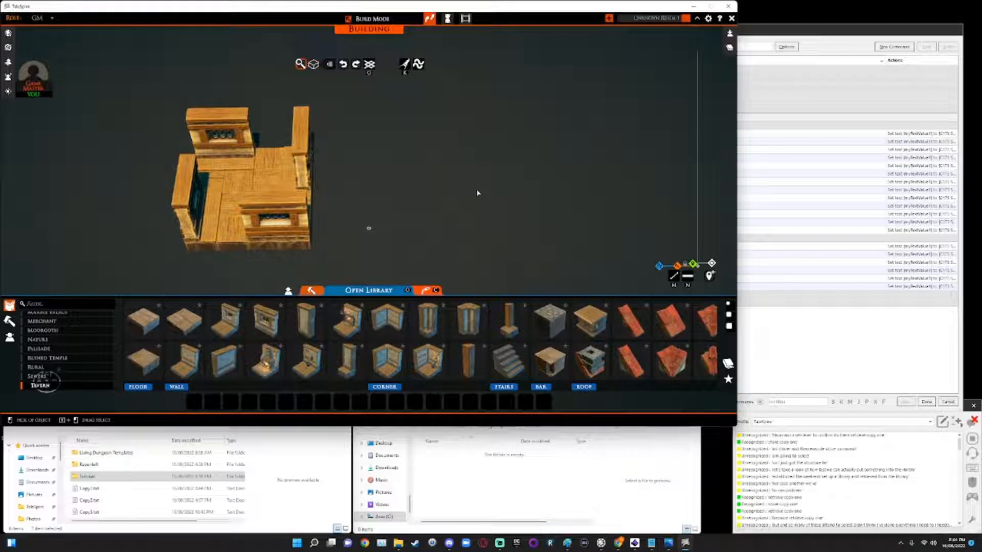
Step: Bring up a Ctrl+V paste preview, then bring the TS Storage Clipboard folder window forward
key("ctrl+v")
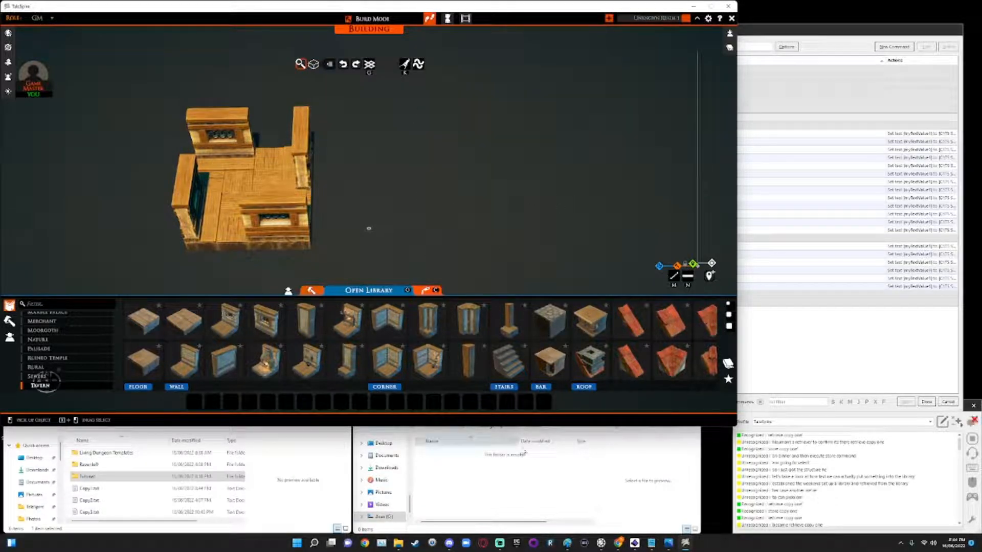
left_click(281, 437)
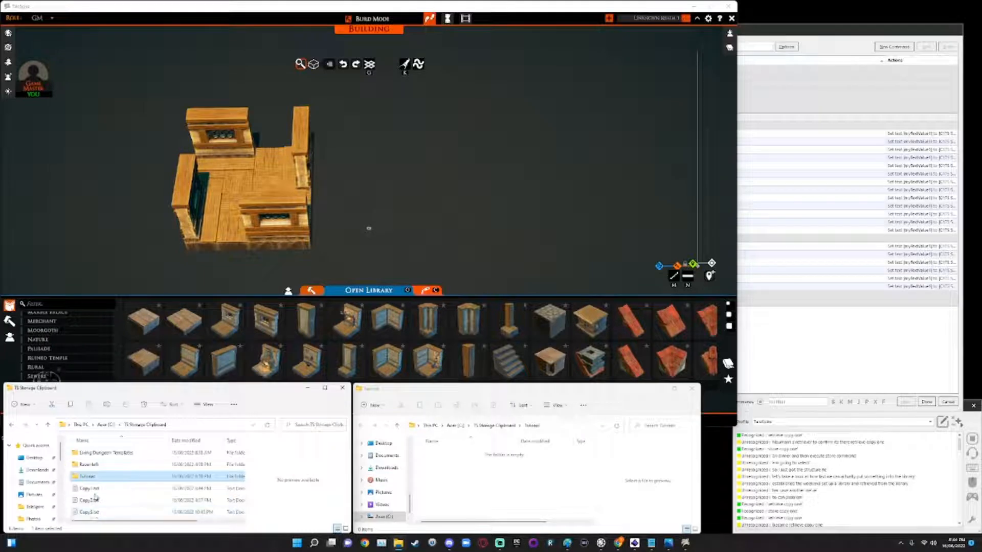
Step: Move Copy1.txt from the storage folder into the Tutorial folder
left_click(89, 489)
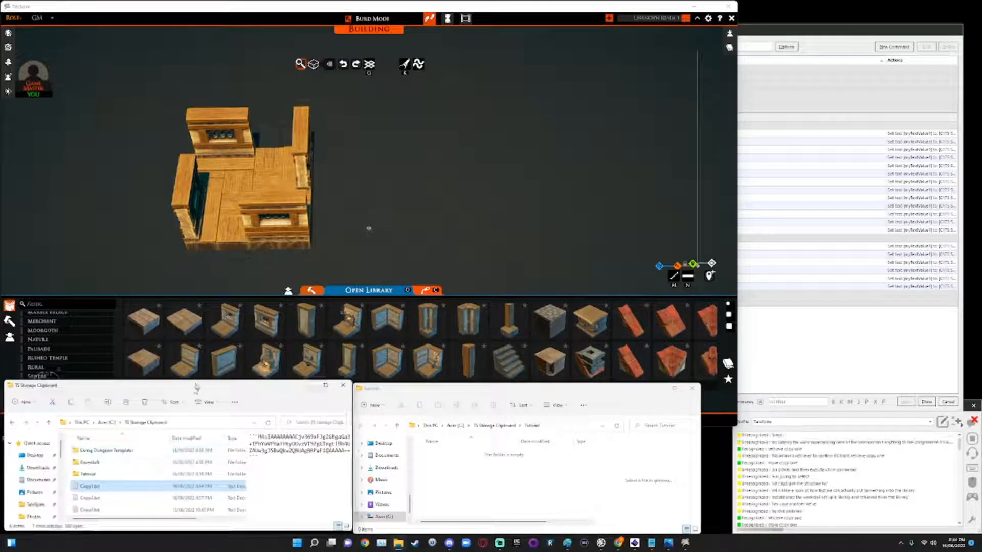
mouse_move(195, 395)
left_mouse_down()
mouse_move(201, 335)
mouse_move(195, 389)
left_mouse_up()
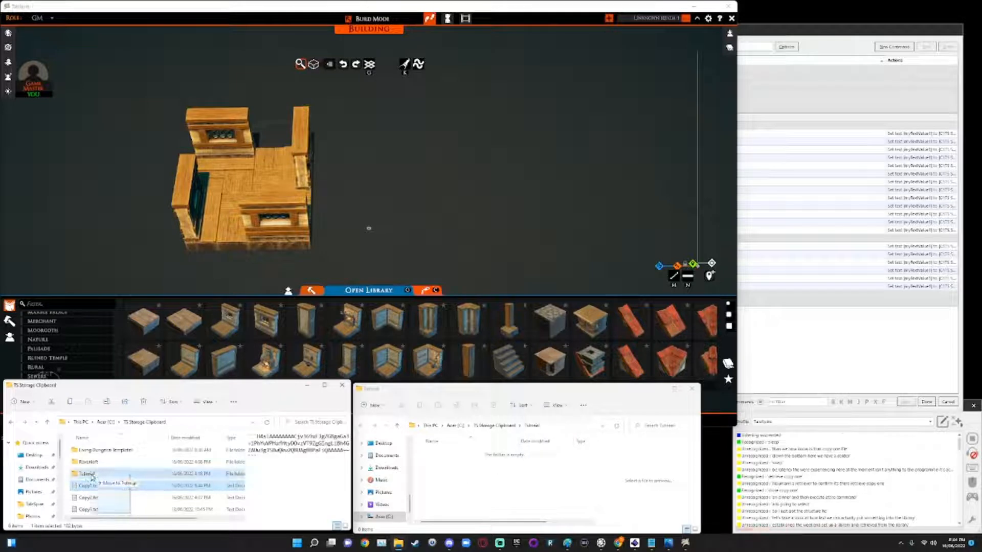
left_click_drag(86, 486, 456, 492)
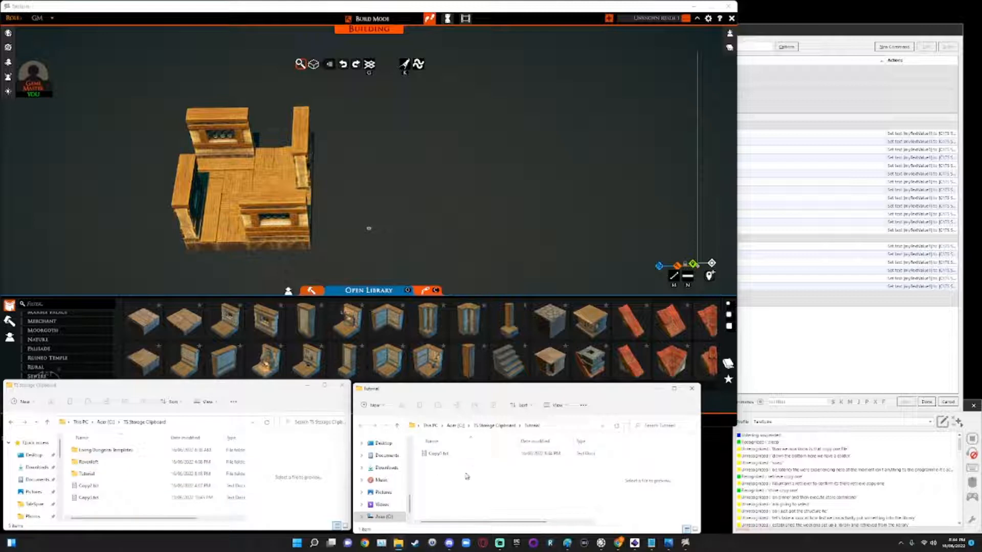
Step: Rename the moved Copy1 file to Tavern Test
left_click(443, 455)
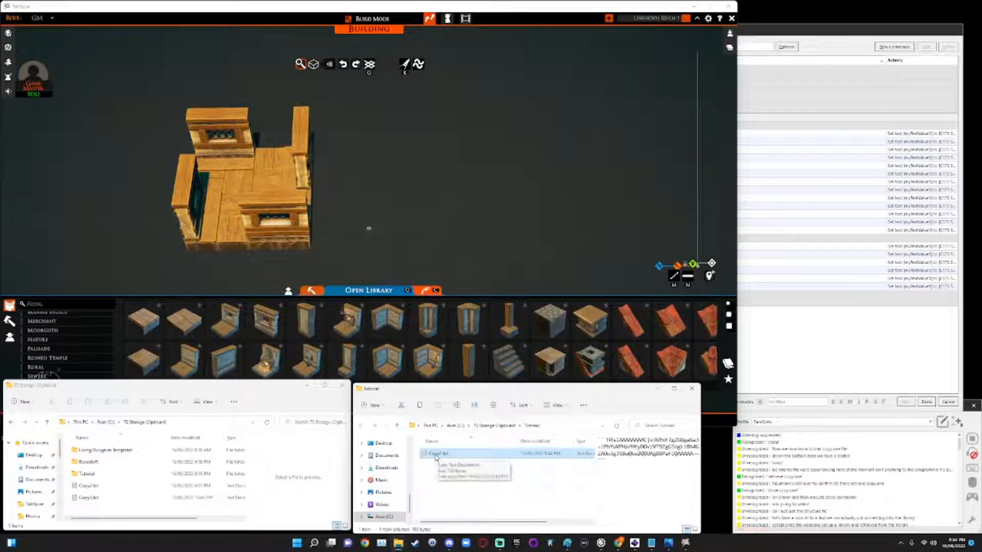
key("F2")
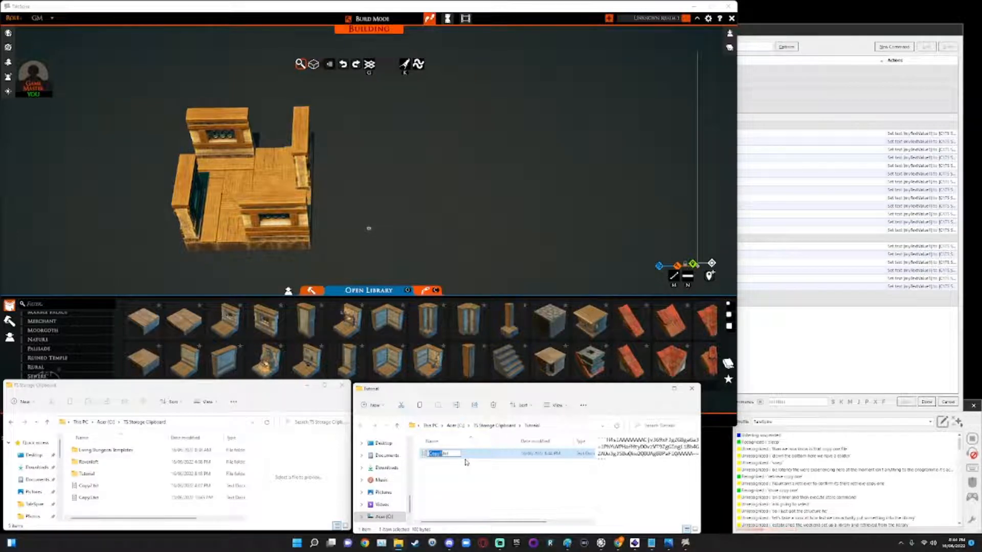
type("Test")
type(" Test")
type("1")
key("Return")
Step: Duplicate the Retrieve Window Single command in the VoiceAttack profile
left_click(764, 336)
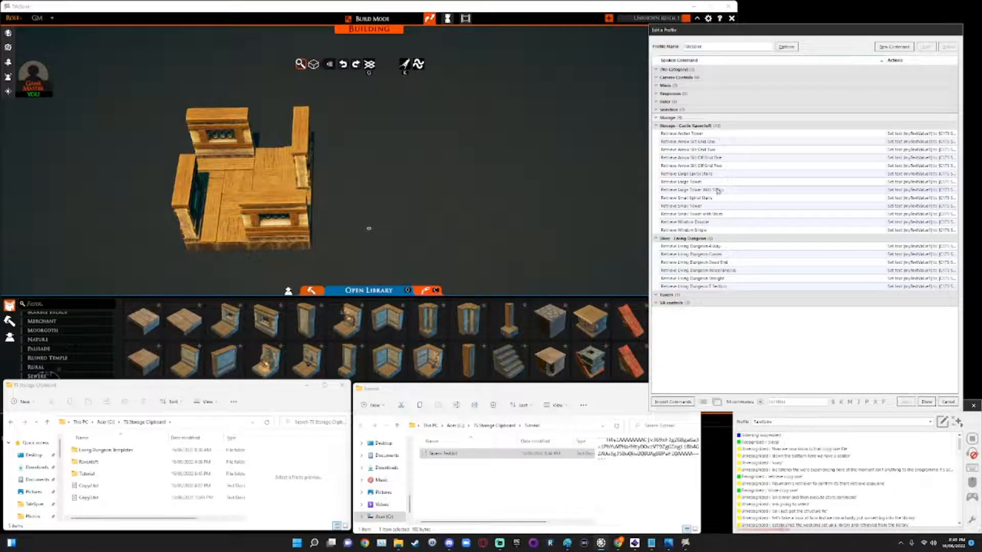
right_click(691, 233)
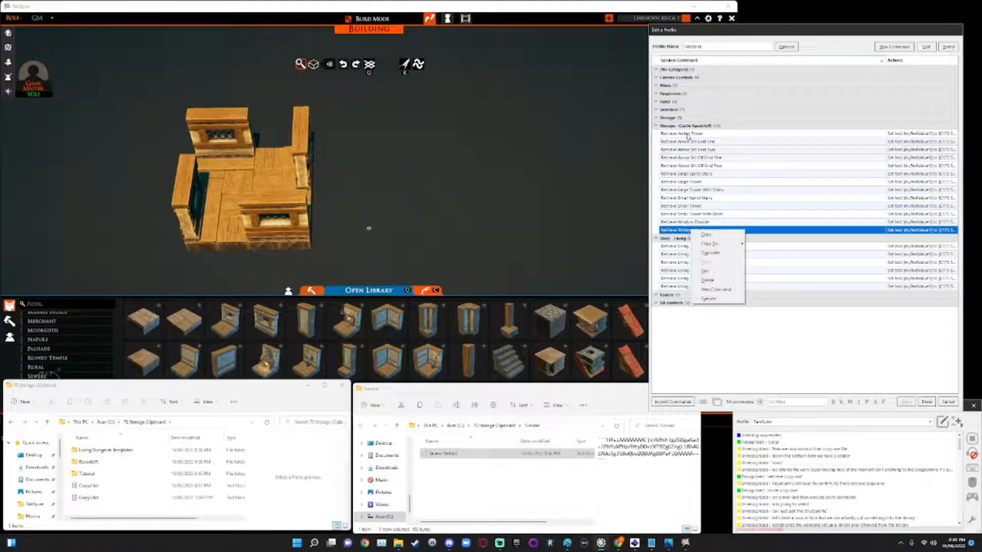
left_click(688, 231)
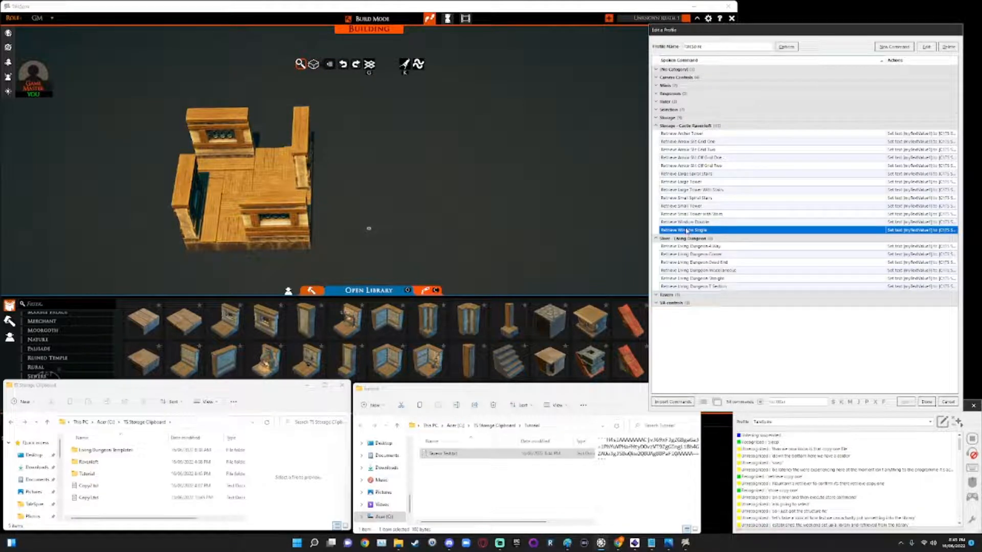
right_click(688, 232)
left_click(721, 277)
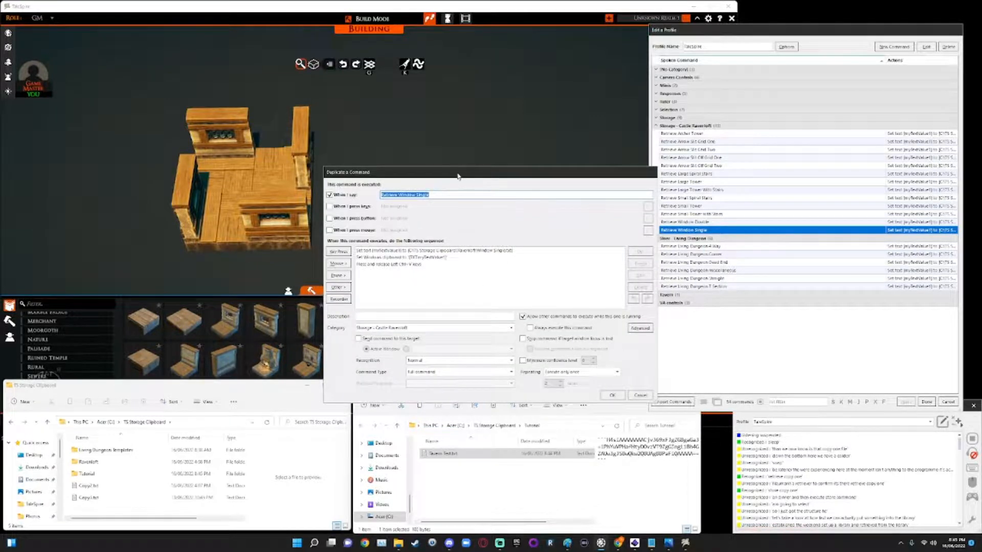
Step: Change the duplicate's spoken phrase from 'Retrieve Window Single' to 'Retrieve Tavern Test'
left_click_drag(457, 175, 606, 112)
left_click(590, 134)
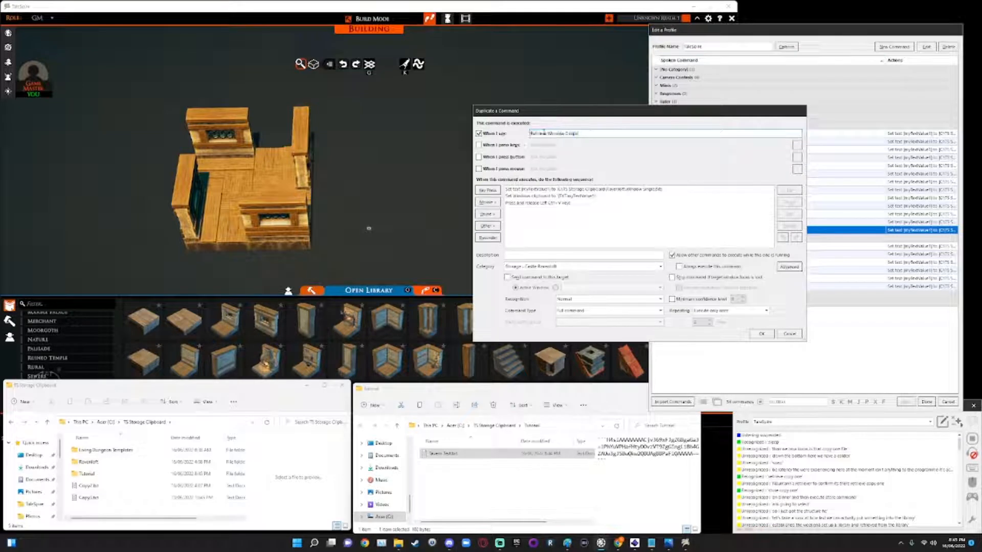
left_click_drag(548, 134, 581, 134)
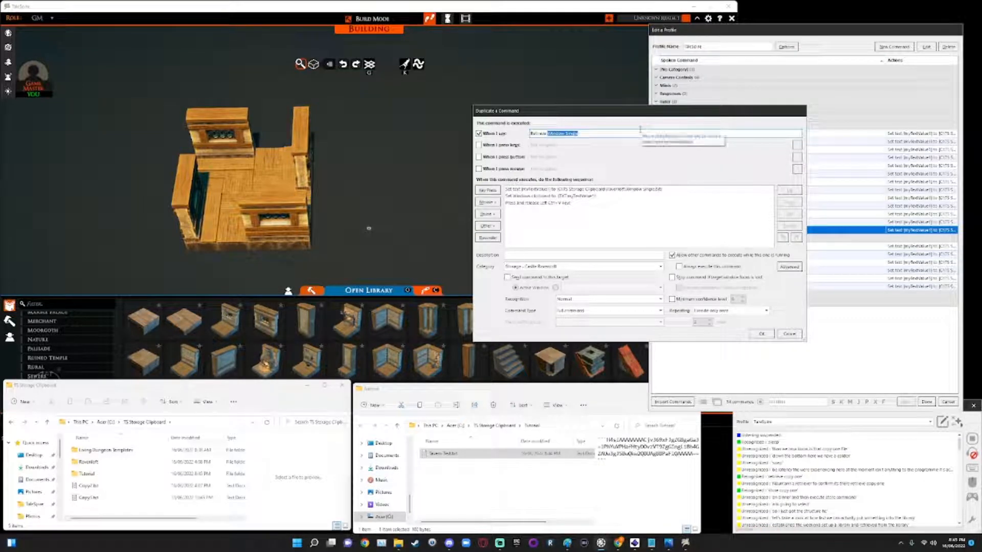
type("C")
type("n")
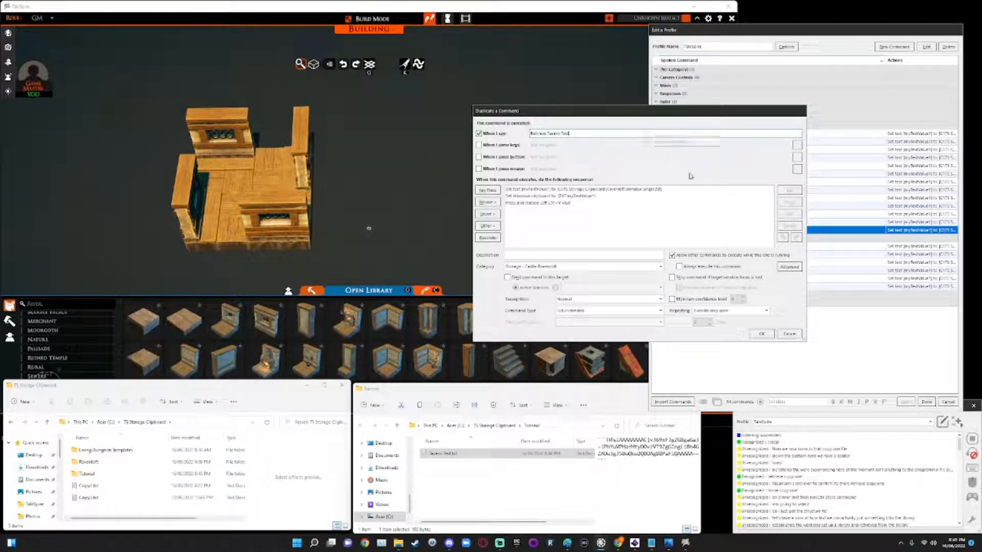
Step: Edit the command's first action, Set a Text Value, and browse for a new source file
left_click(605, 192)
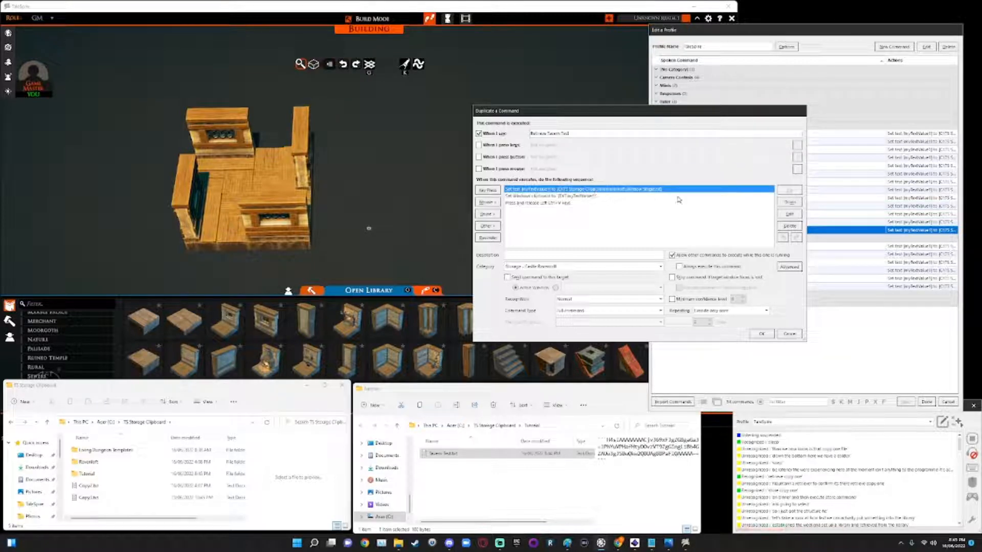
left_click(788, 215)
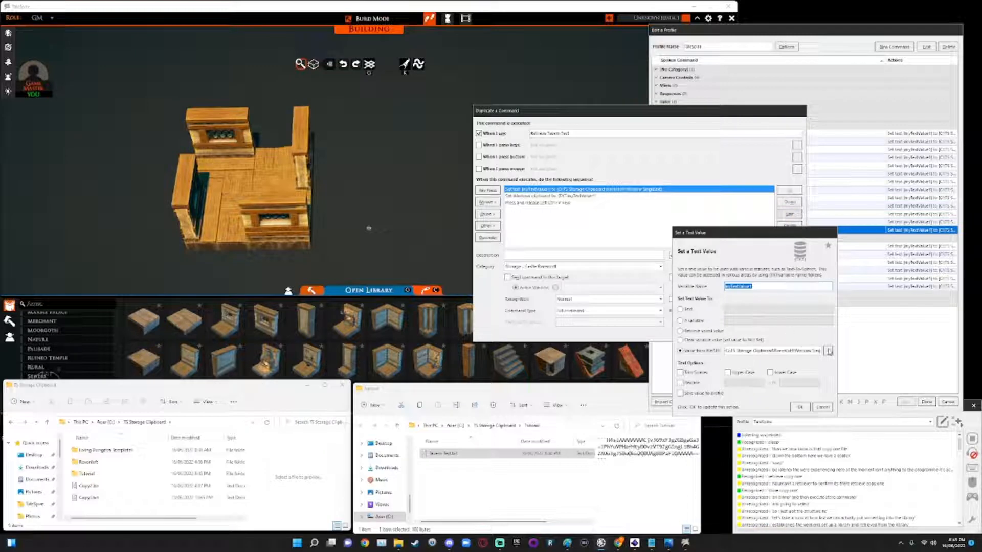
left_click(827, 351)
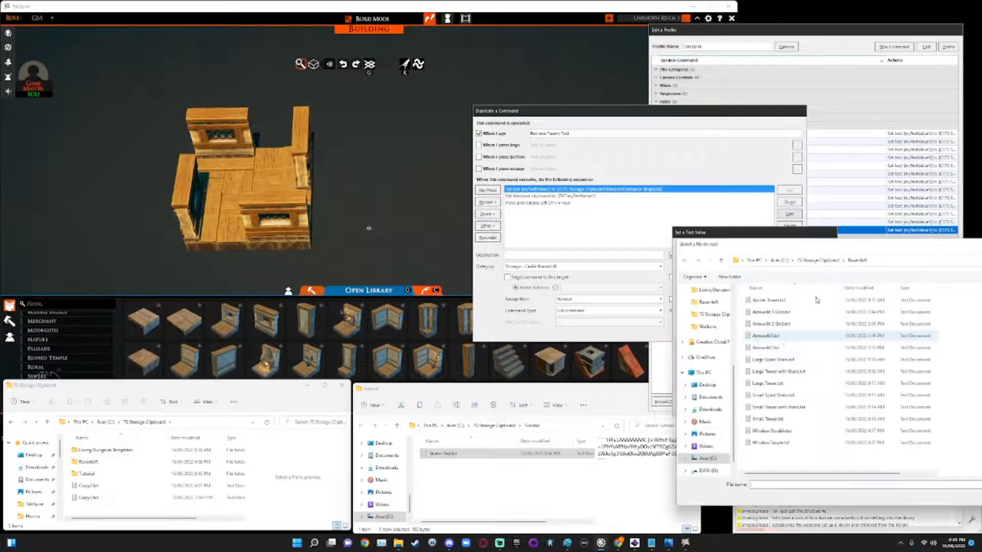
left_click_drag(767, 236, 545, 170)
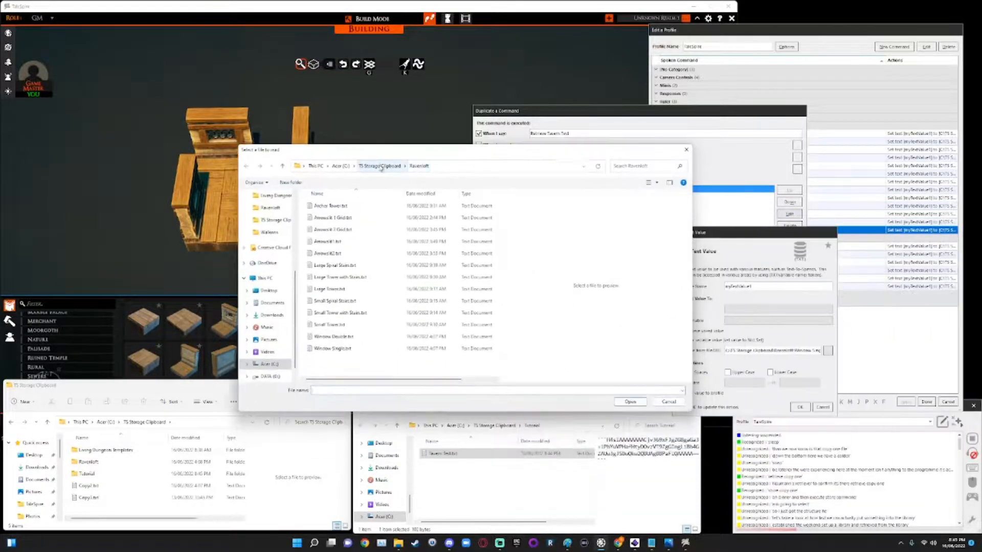
Step: Point the text value at Tavern Test.txt in the TS Storage Clipboard Tutorial folder
left_click(381, 166)
double_click(325, 230)
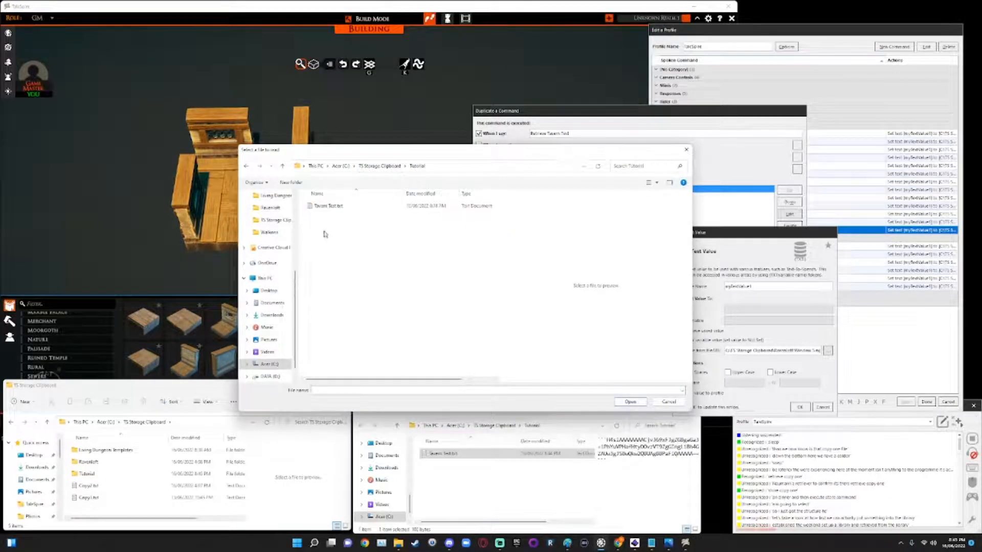
left_click(328, 206)
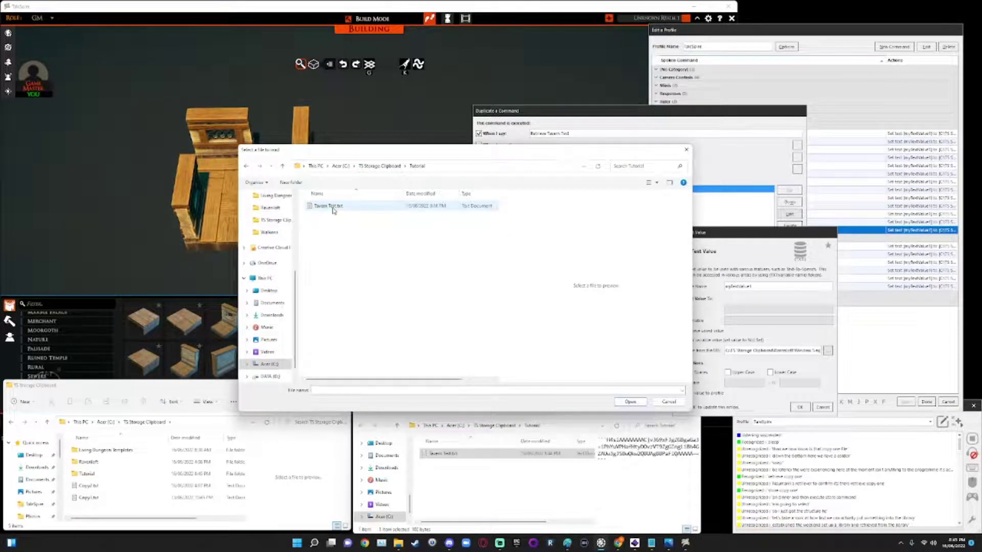
left_click(631, 403)
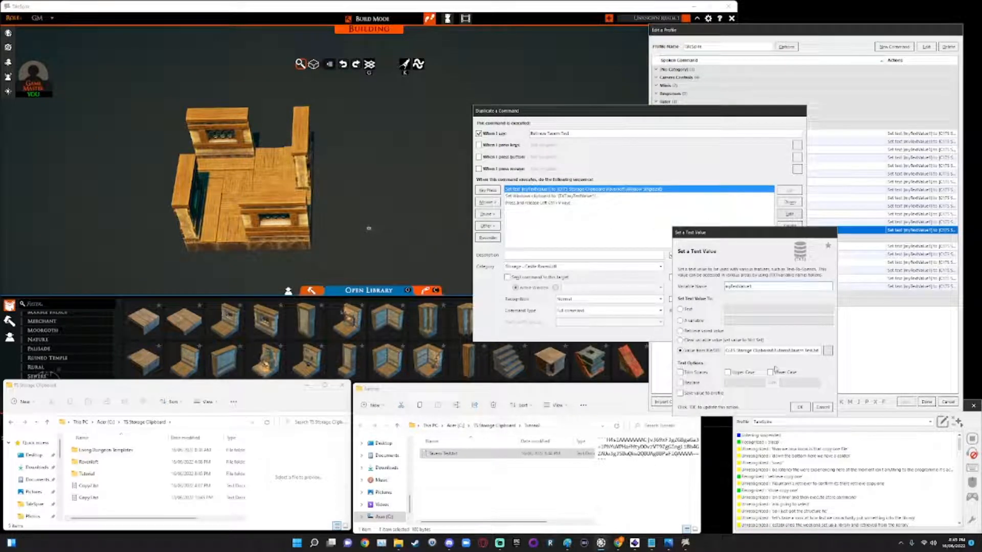
Step: Confirm the text value and duplicate command, then apply the profile with Retrieve Tavern Test
left_click(800, 407)
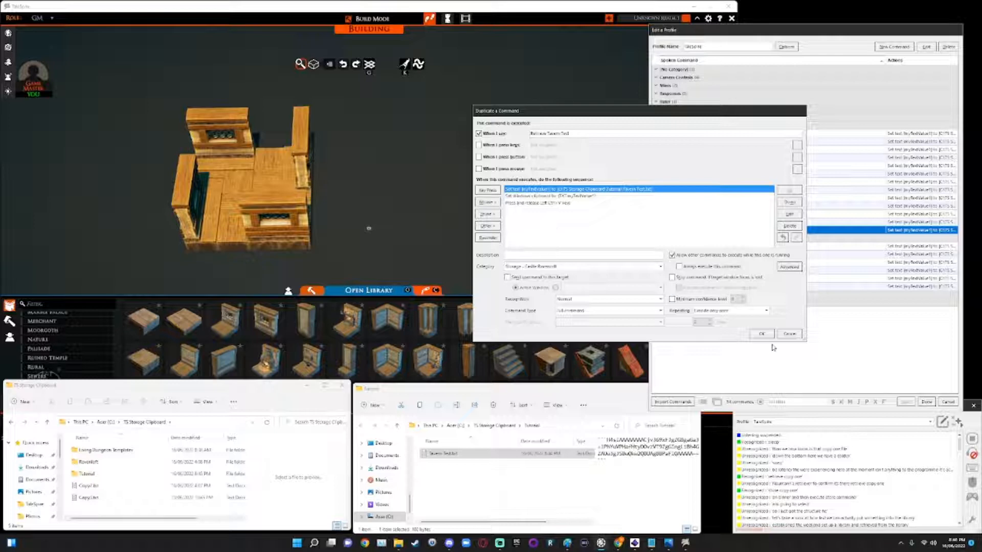
left_click(761, 334)
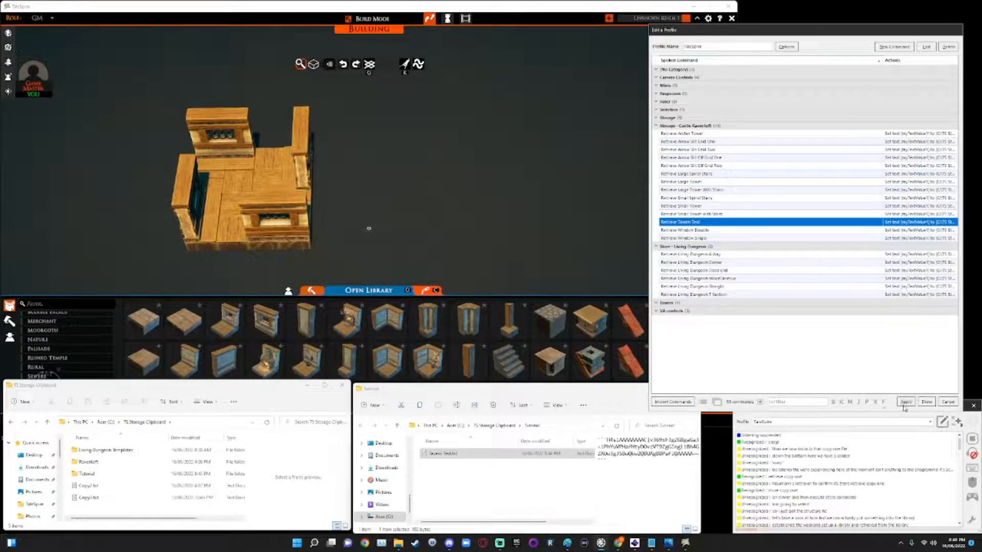
left_click(906, 402)
Step: Place test tiles on the TaleSpire grid, box-select them and copy them with Ctrl+C
left_click(451, 193)
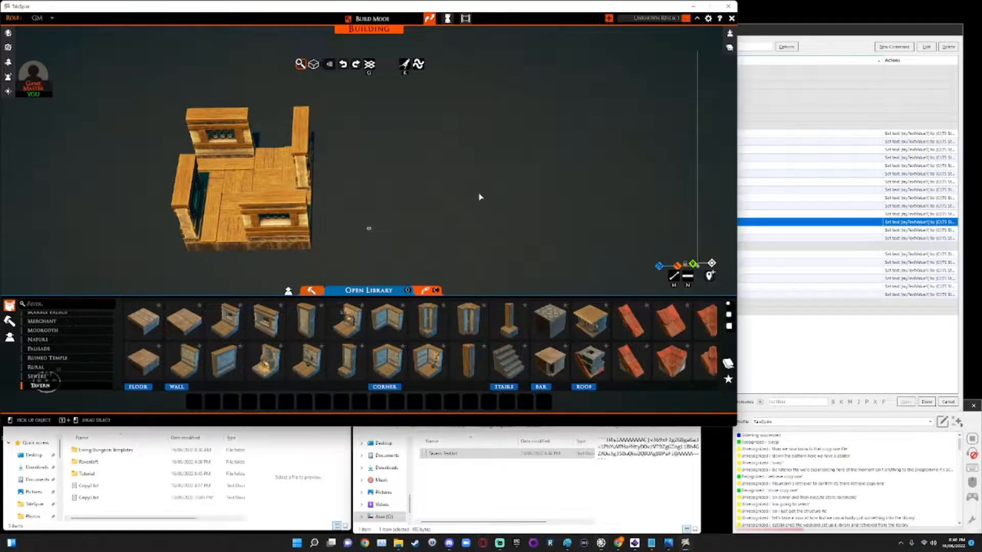
left_click(551, 322)
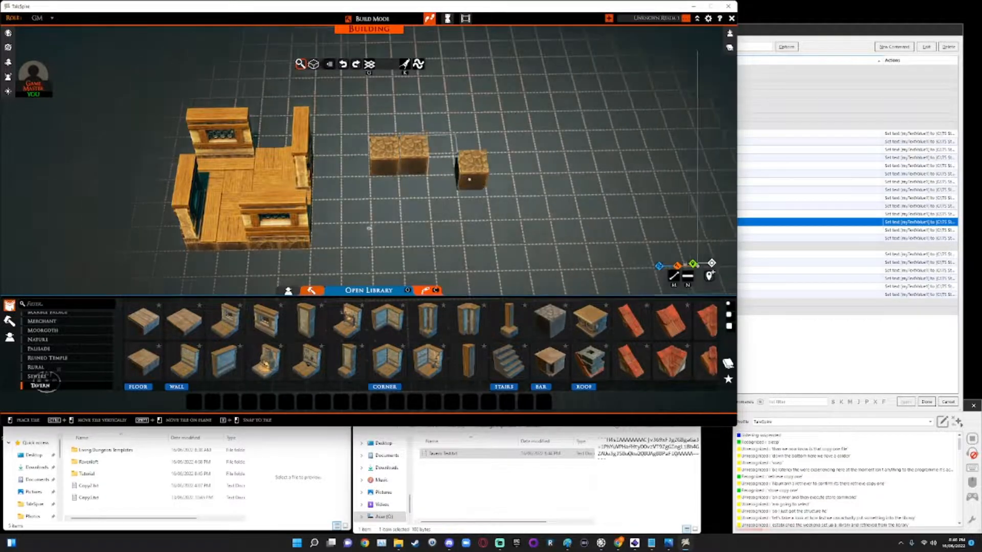
left_click(387, 154)
key("Tab")
left_click_drag(361, 129, 476, 160)
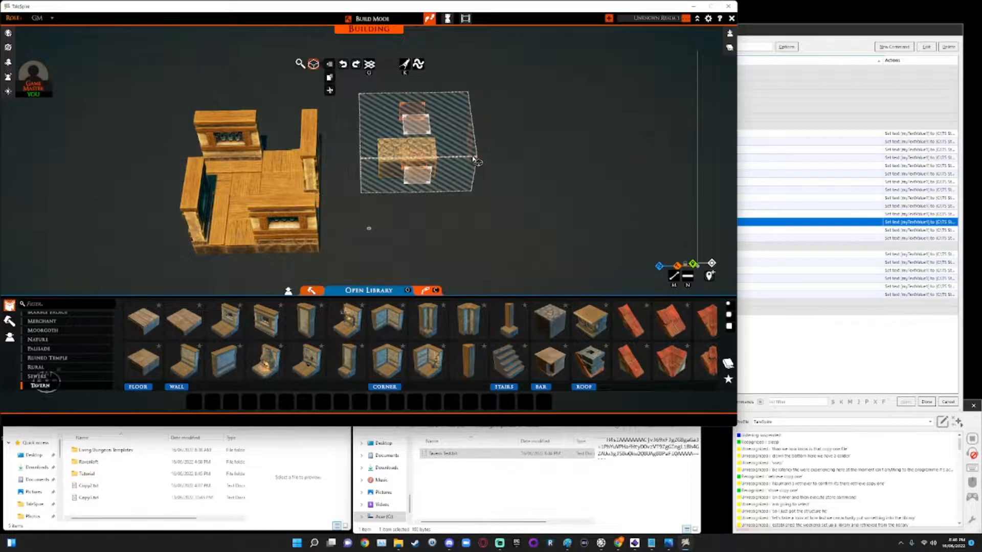
key("ctrl+c")
key("Escape")
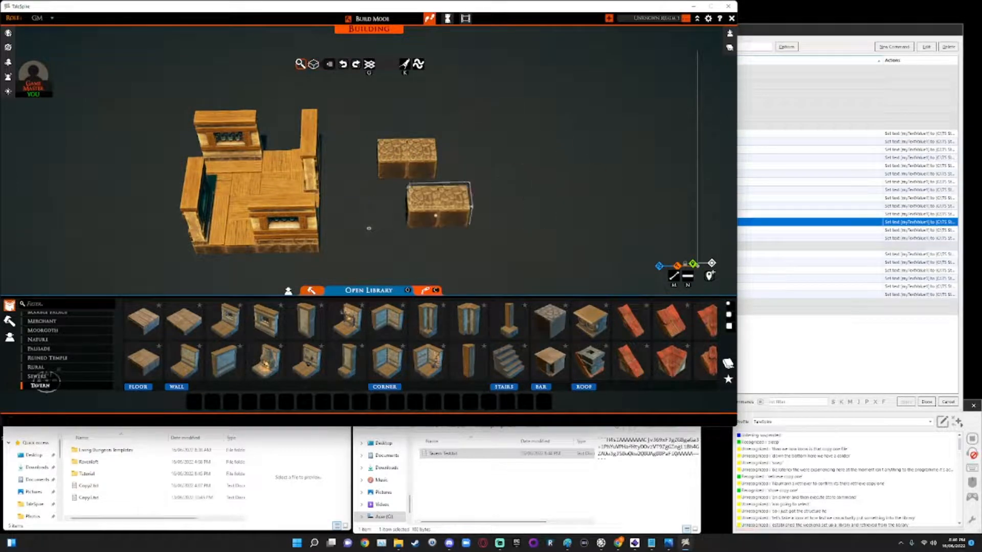
Step: Speak Retrieve Tavern Test and paste a second tavern copy to the right of the first
left_click(798, 230)
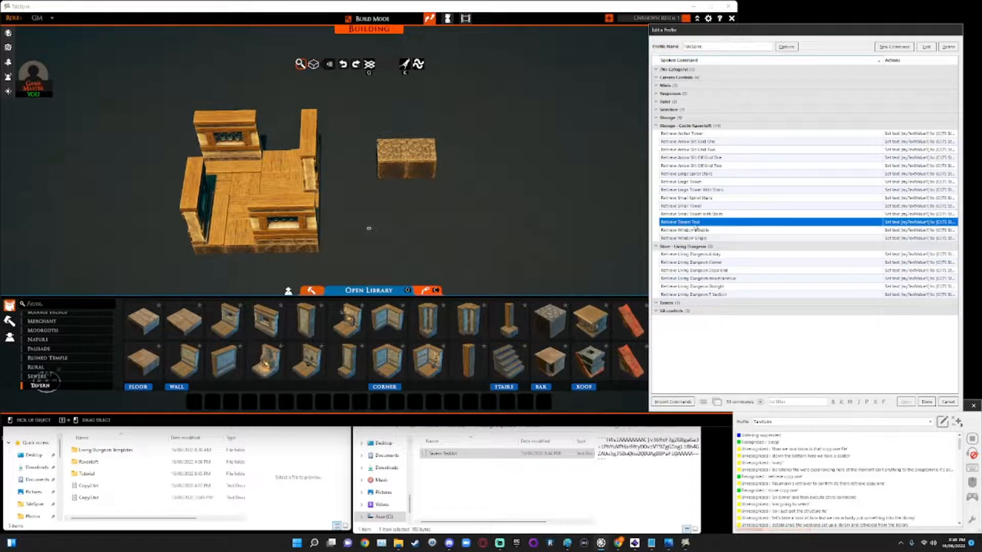
left_click(525, 147)
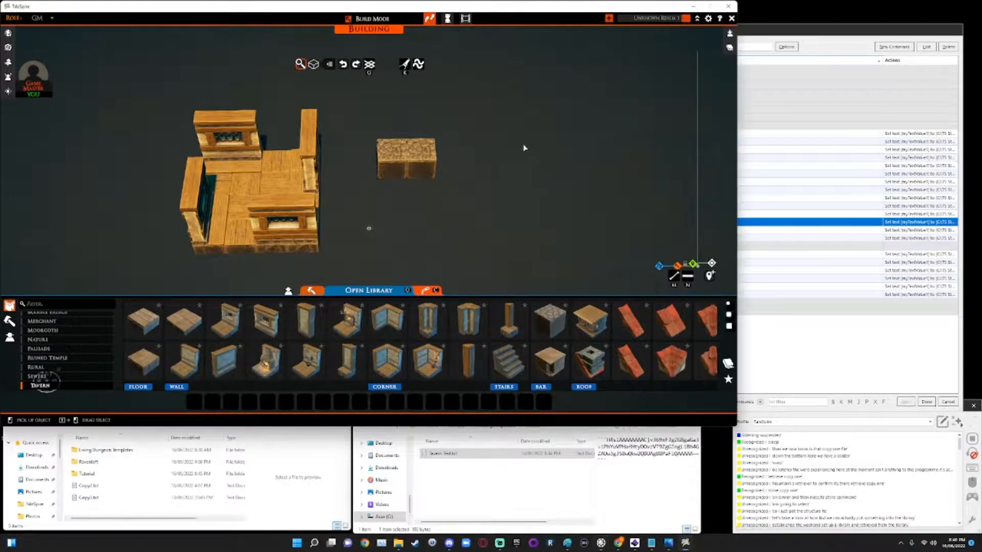
left_click_drag(527, 174, 442, 190)
scroll(442, 191, "up", 2)
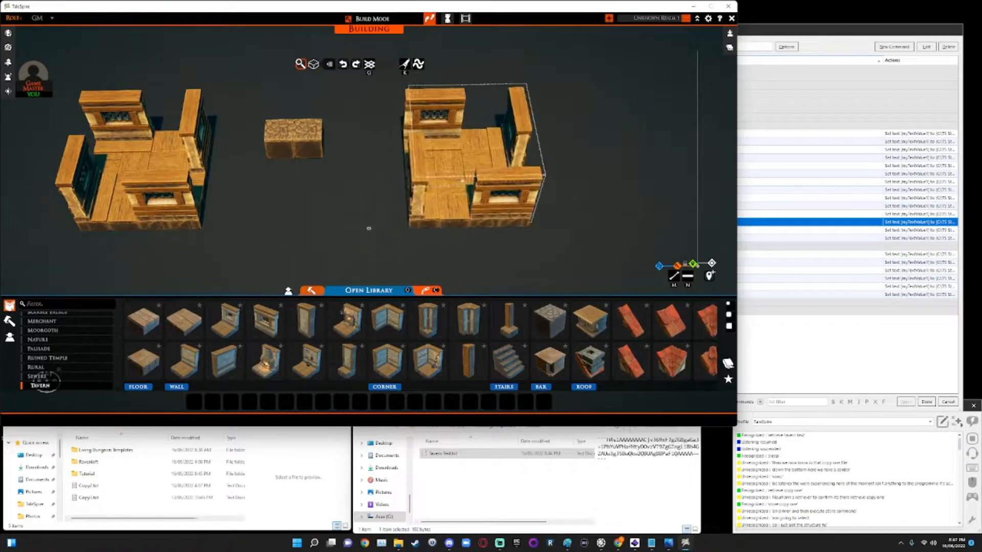
mouse_move(476, 154)
left_mouse_down()
mouse_move(399, 120)
mouse_move(368, 230)
left_mouse_up()
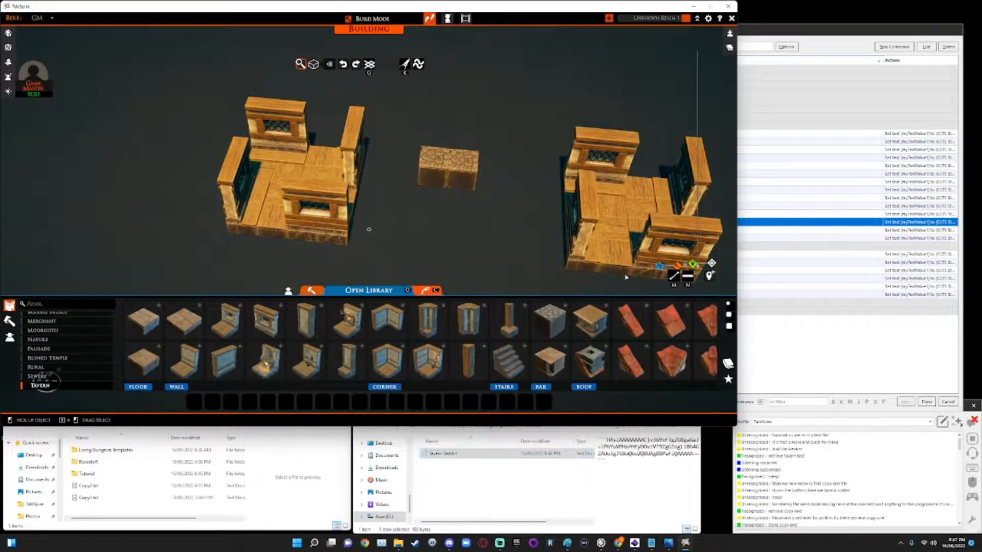
left_click(795, 160)
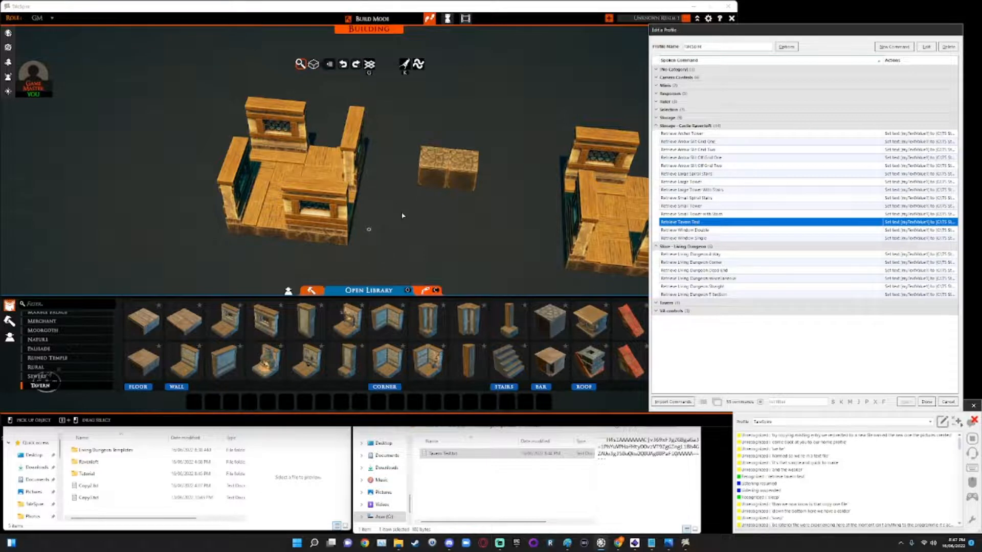
Step: Check Copy2.txt in the storage clipboard folder, then box-select and copy the centre stone block
left_click(693, 223)
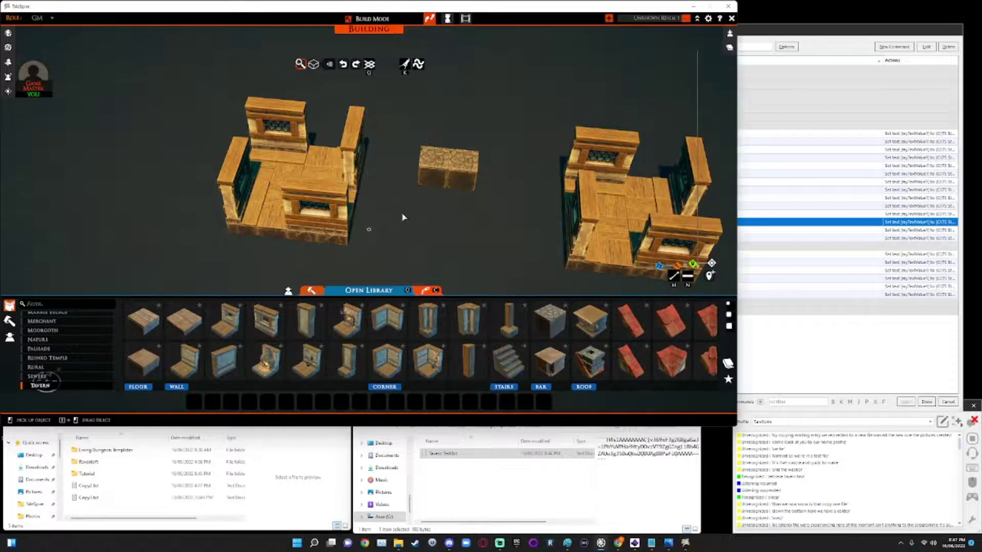
left_click(108, 497)
left_click(99, 486)
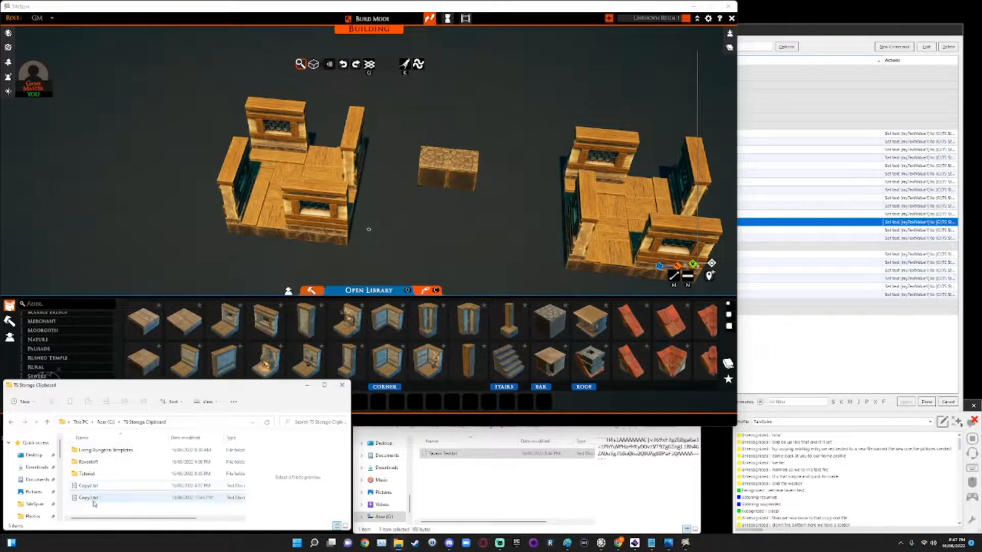
left_click(368, 230)
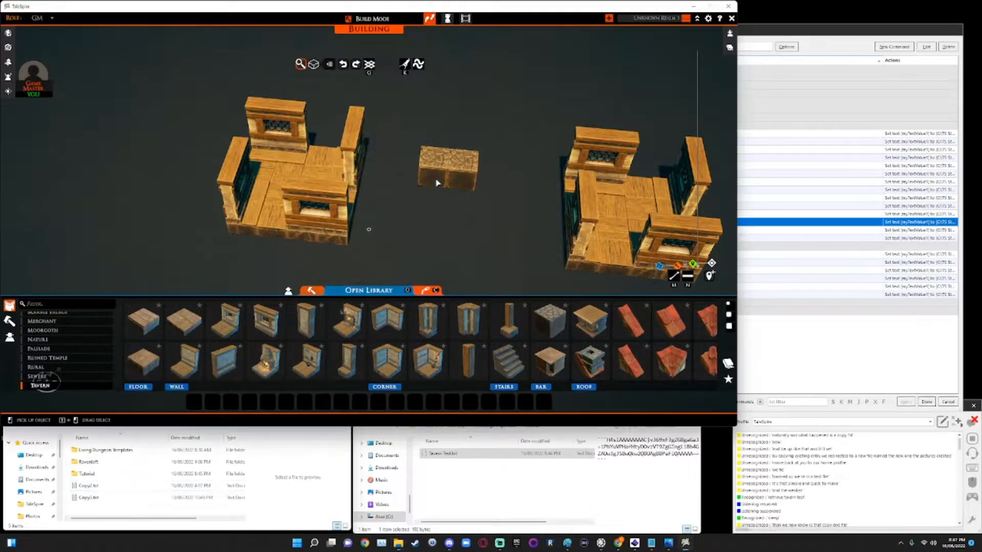
left_click_drag(391, 100, 523, 199)
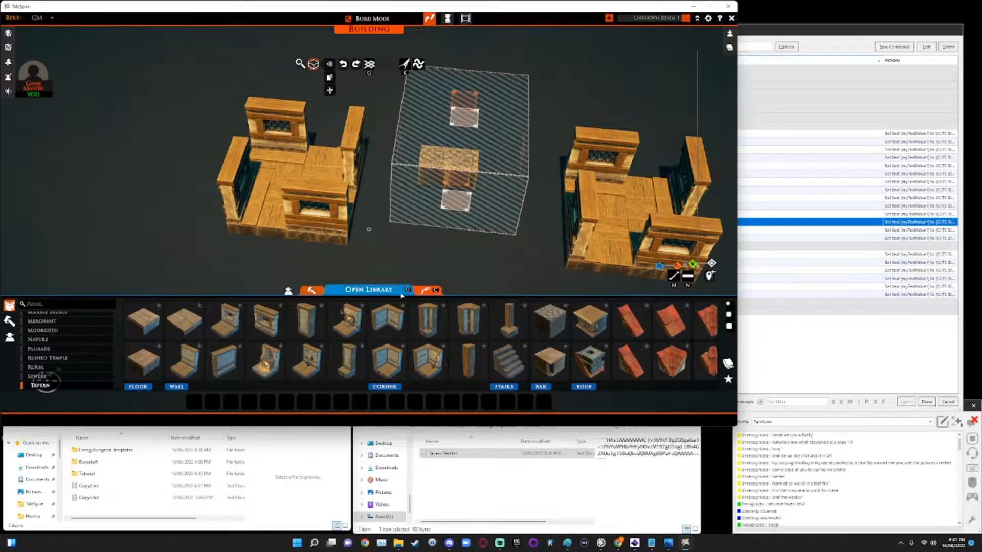
key("Escape")
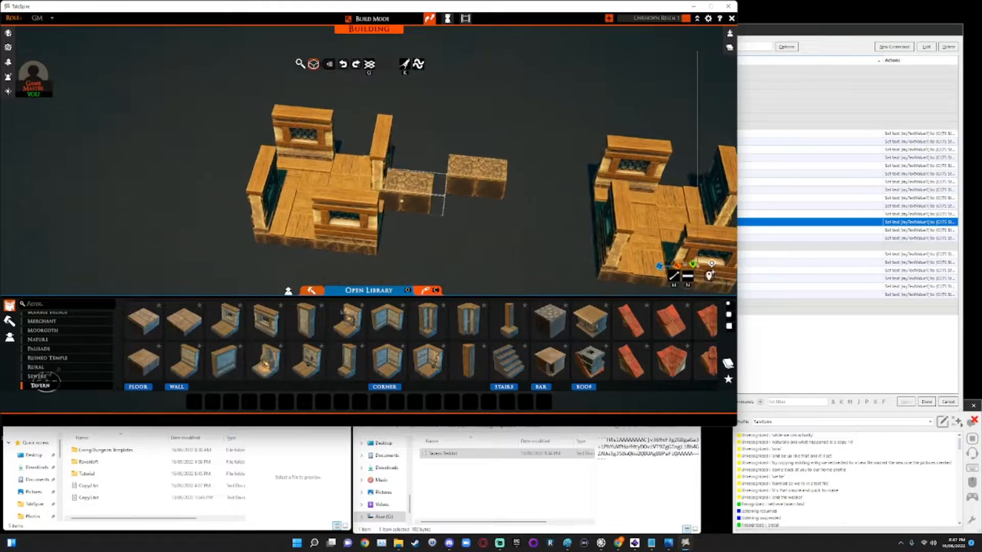
scroll(439, 162, "up", 5)
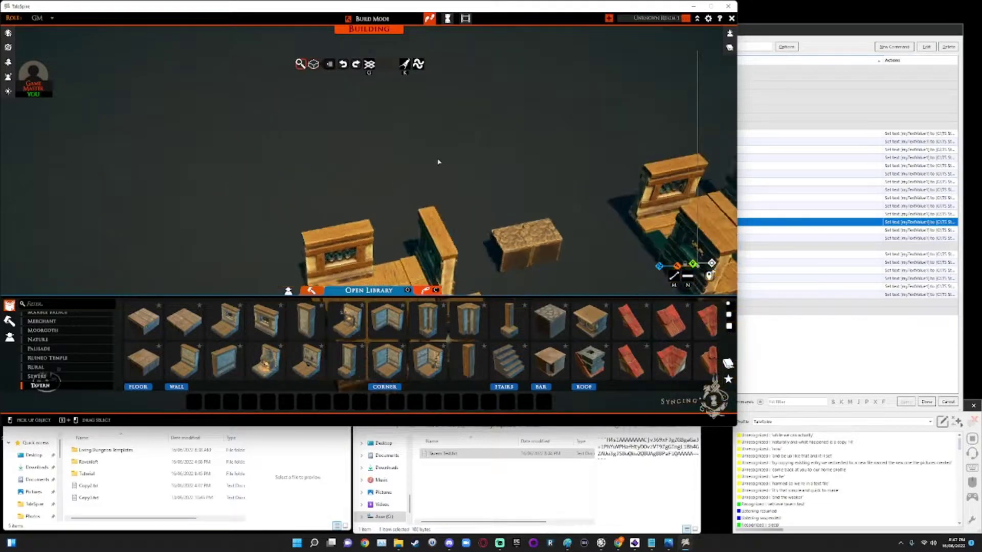
scroll(439, 162, "down", 3)
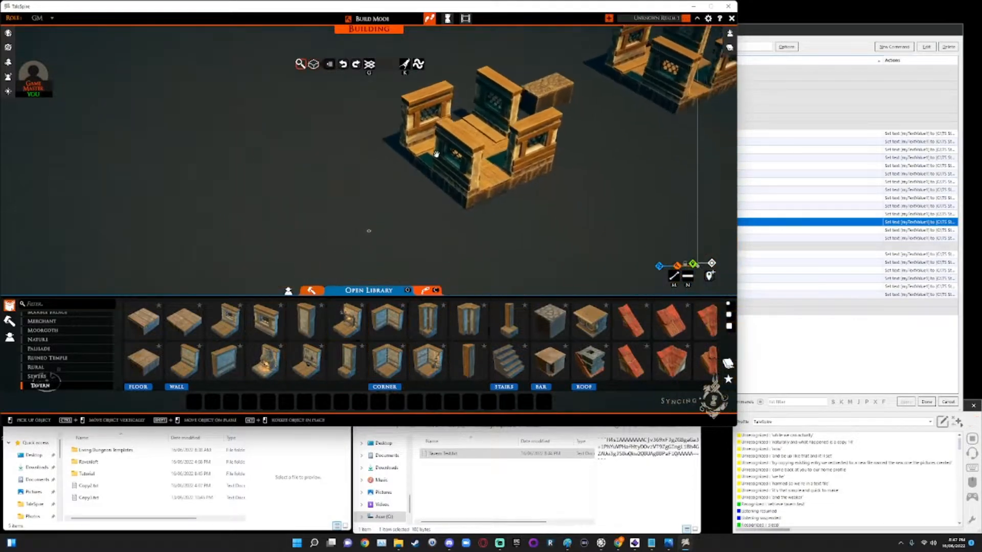
Step: Verify a new Copy3.txt in TS Storage Clipboard and bring the Tutorial folder forward
right_click(461, 165)
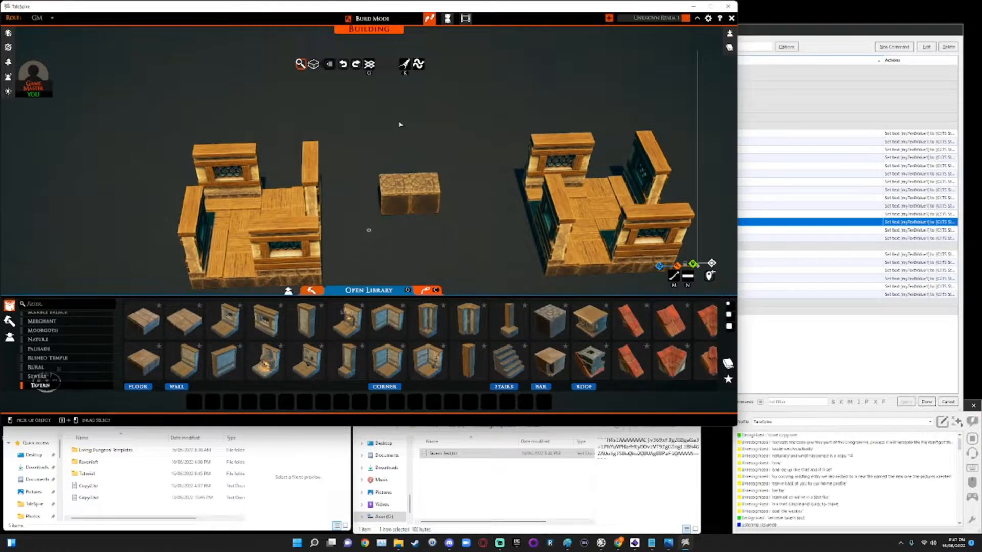
left_click(88, 486)
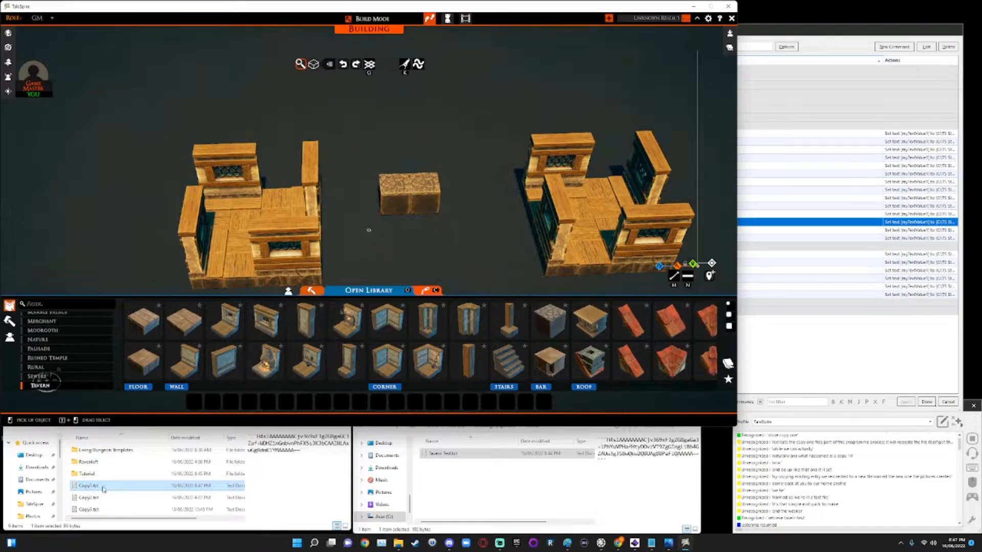
left_click(122, 489)
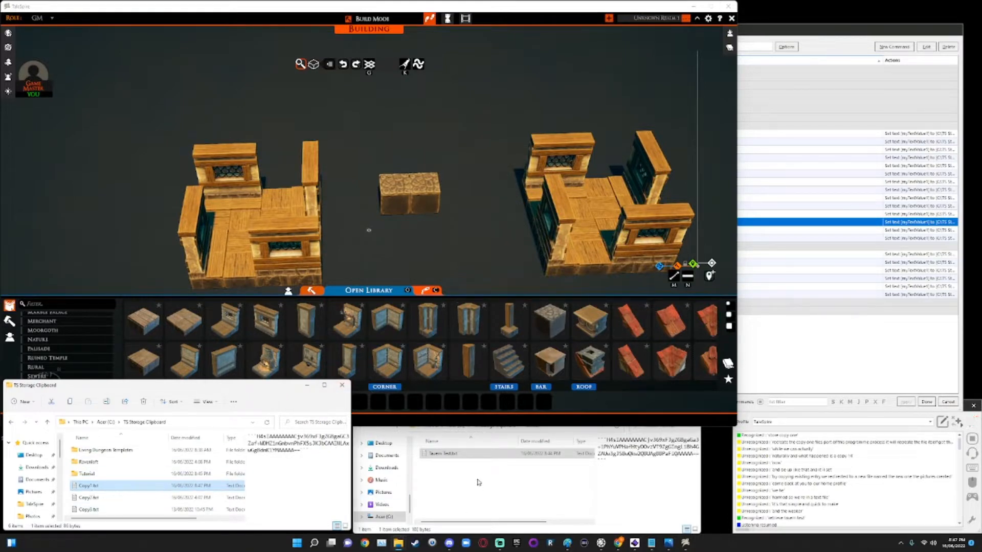
left_click(480, 489)
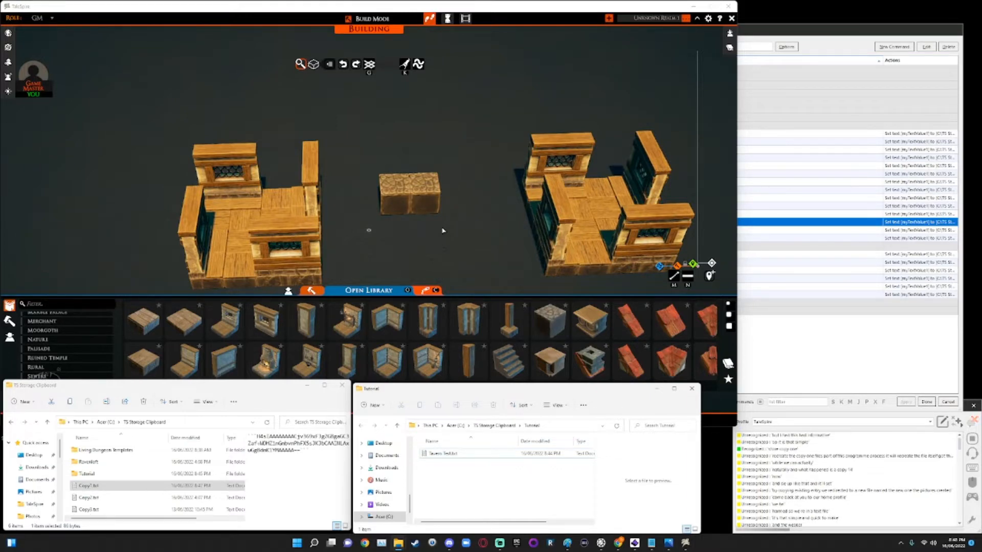
mouse_move(443, 231)
left_mouse_down()
mouse_move(525, 207)
mouse_move(442, 222)
left_mouse_up()
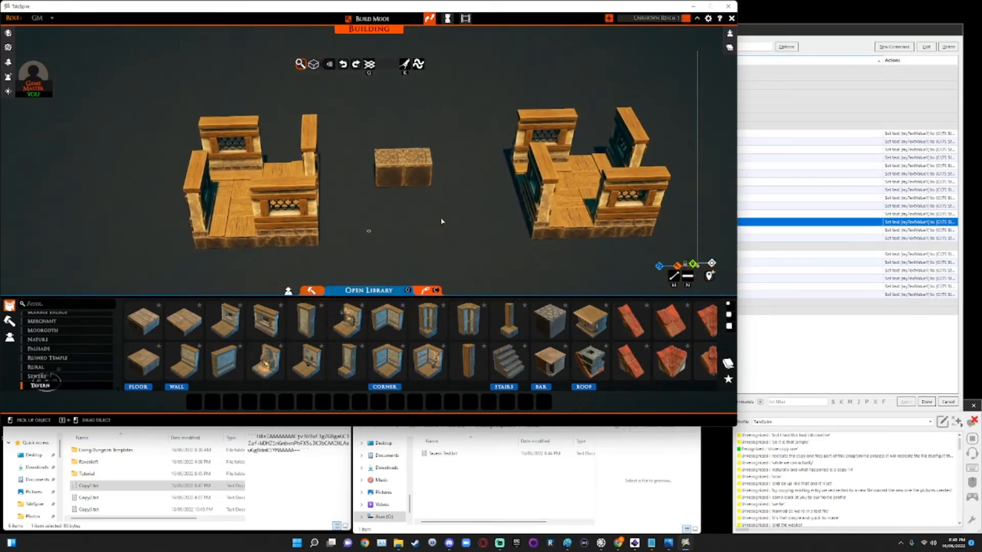